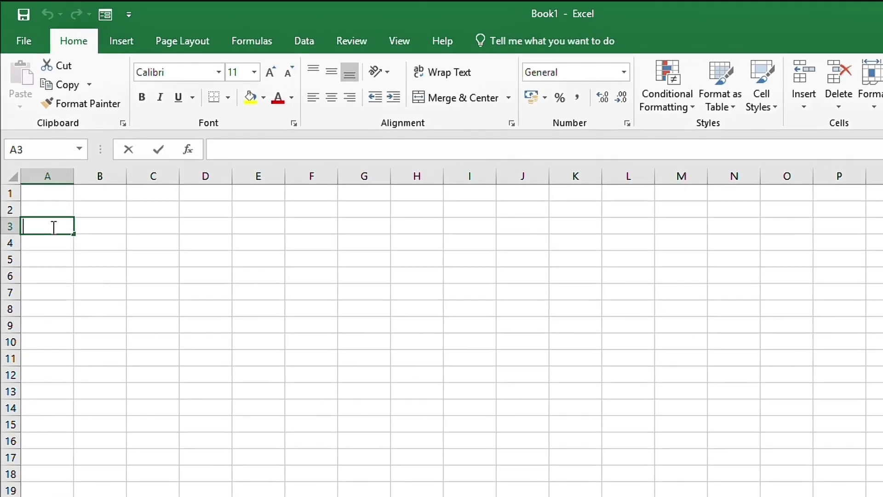
# - Enter the column headers EMP ID in cell A3 and EMP NAME in cell B3
pyautogui.write('emp')
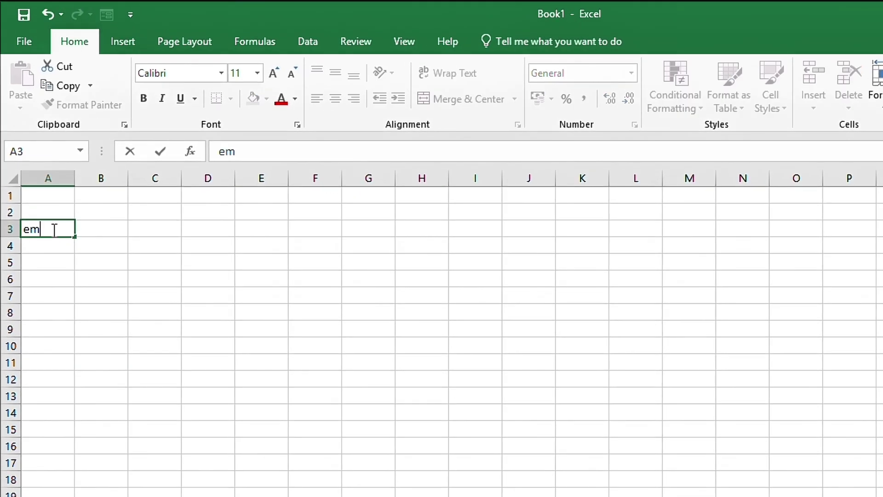
pyautogui.press('BackSpace')
pyautogui.press('BackSpace')
pyautogui.press('BackSpace')
pyautogui.write('EMP ID')
pyautogui.click(102, 216)
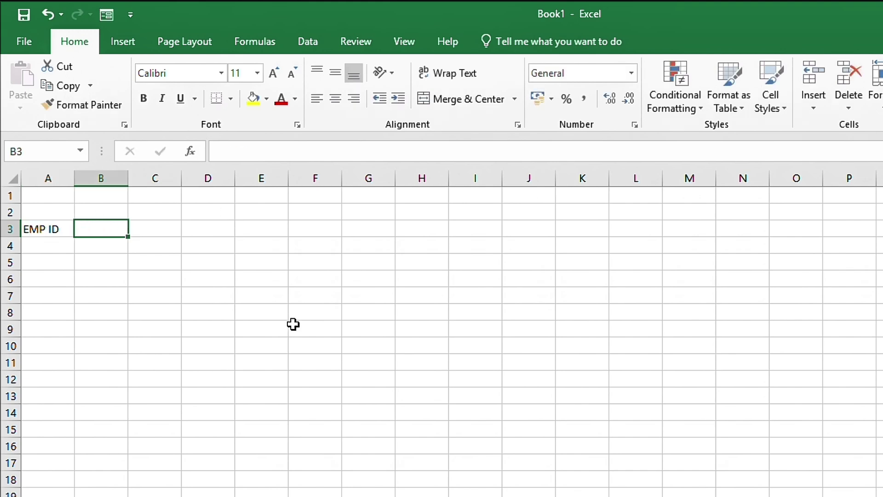
pyautogui.write('EMP NAME')
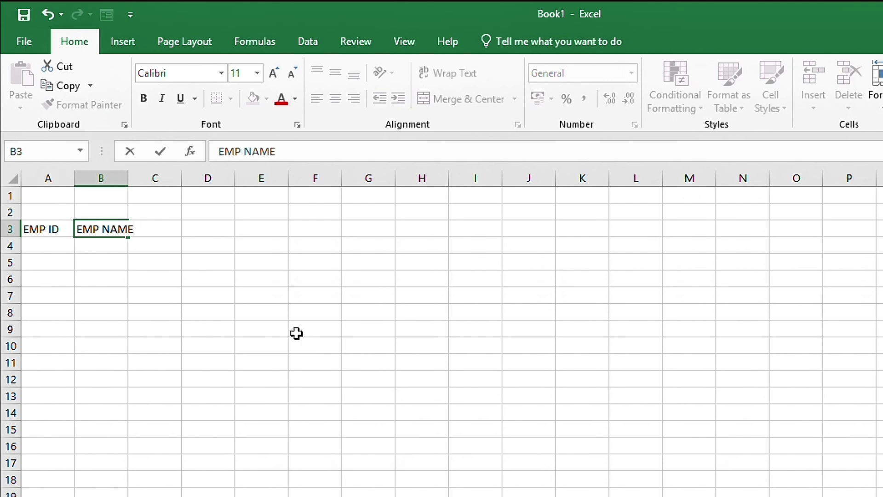
pyautogui.press('Tab')
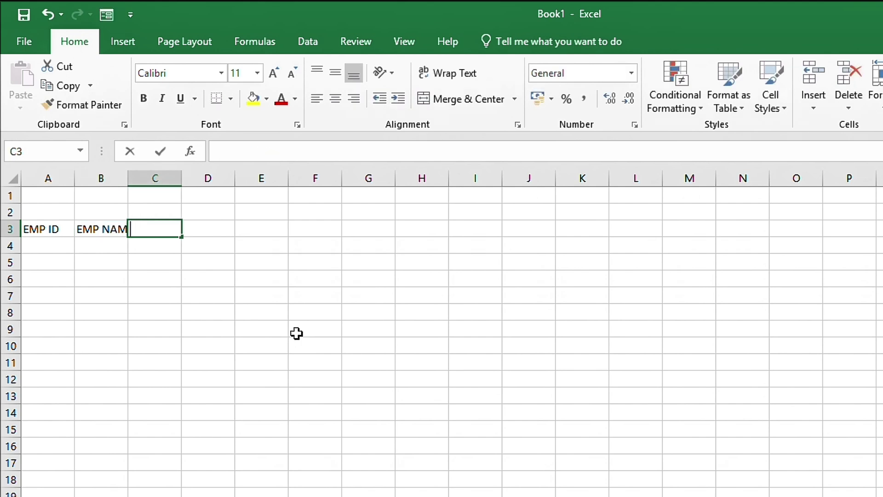
# - Enter the header DESGINATION in cell C3 and widen columns B and C to fit their headers
pyautogui.write('DESGIN')
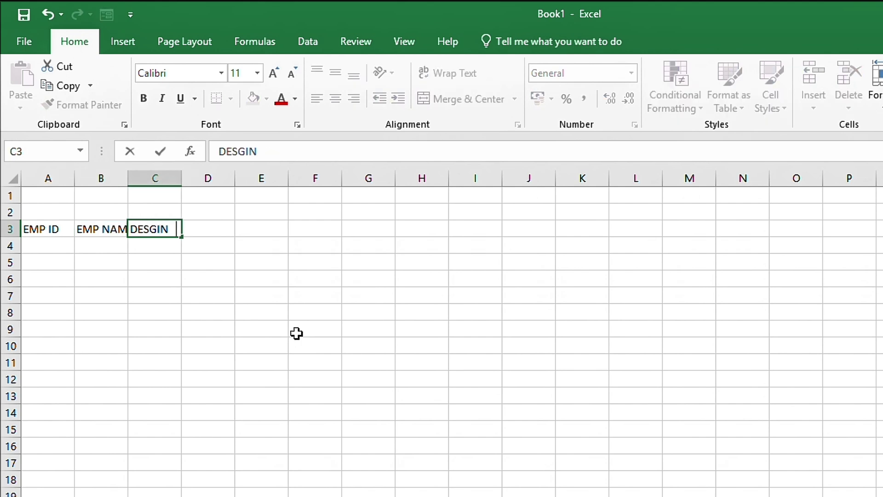
pyautogui.write('ATION')
pyautogui.press('Tab')
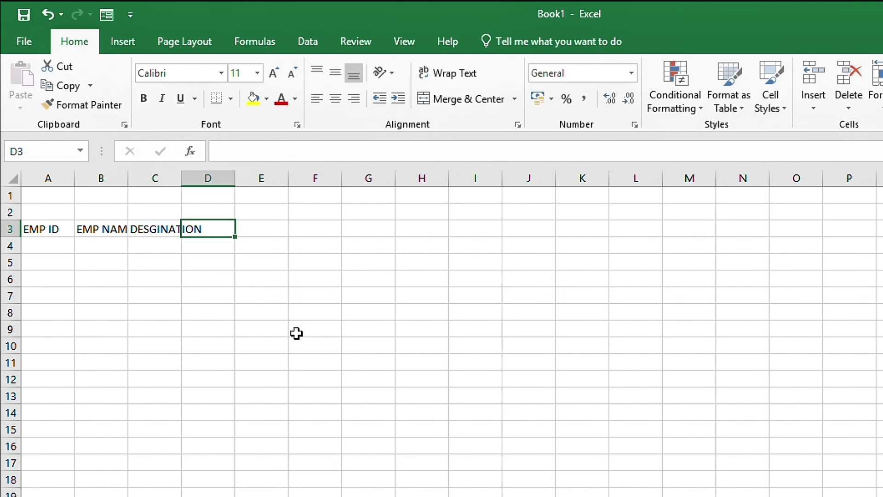
pyautogui.moveTo(133, 182); pyautogui.dragTo(221, 178)
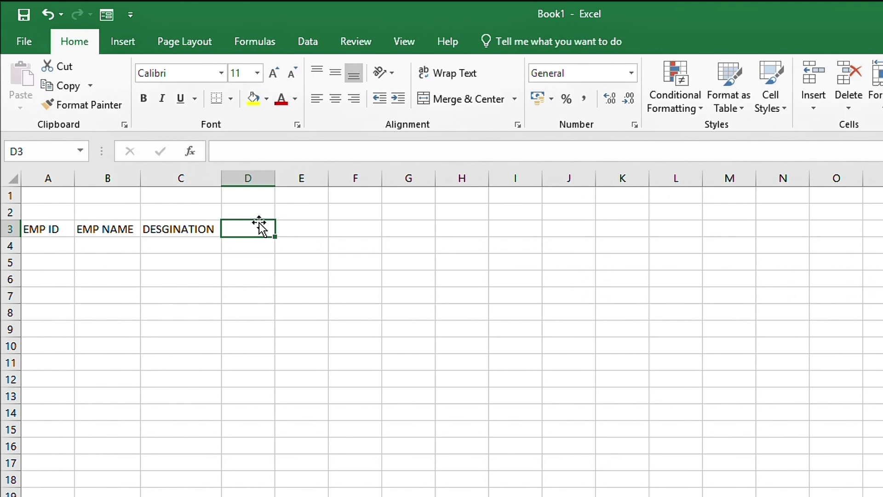
# - Enter the header BASIC SALARY in cell D3 and widen column D to fit it
pyautogui.write('BASIC SAL')
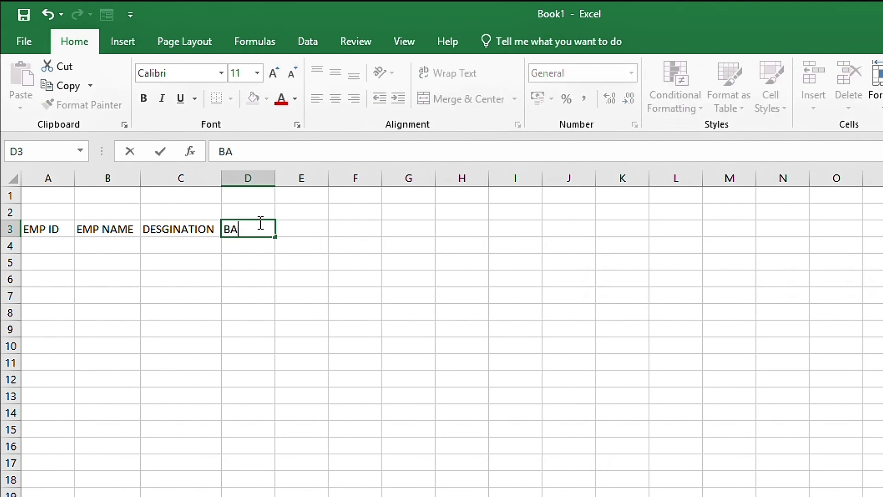
pyautogui.write('ARY')
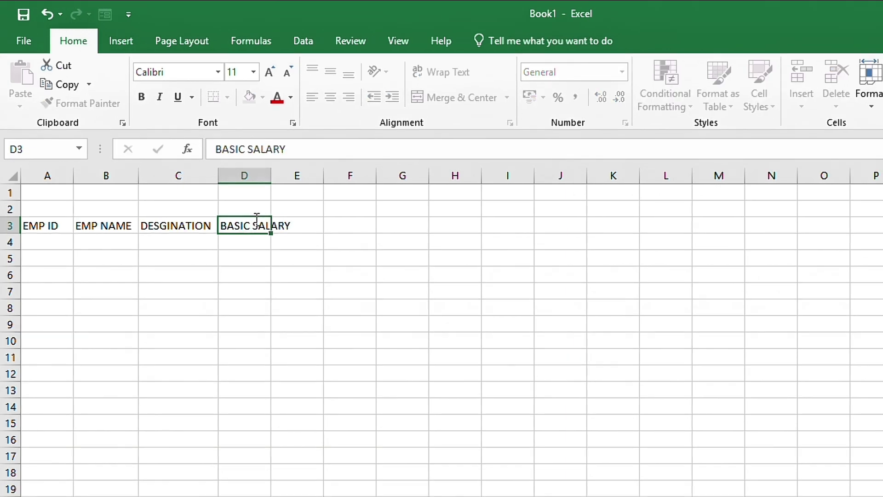
pyautogui.press('Tab')
pyautogui.moveTo(272, 176); pyautogui.dragTo(296, 176)
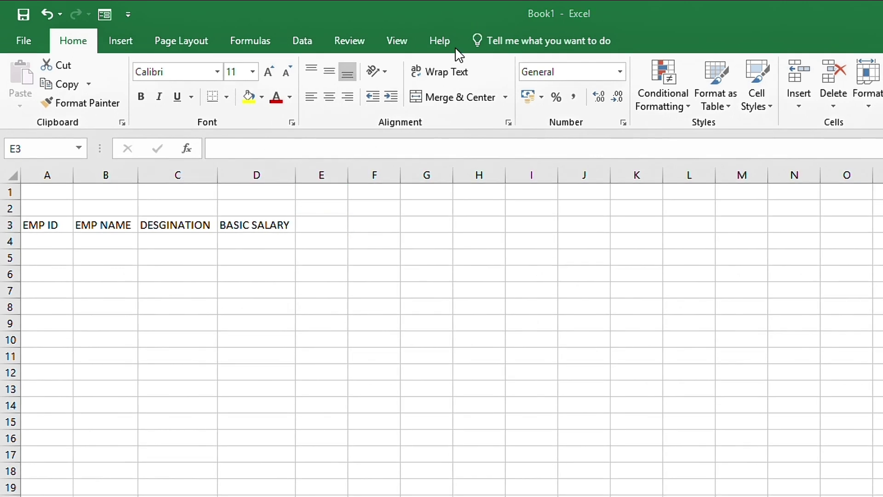
# - Enter the headers ATTEN. in cell E3 and SALARY in cell F3
pyautogui.click(304, 223)
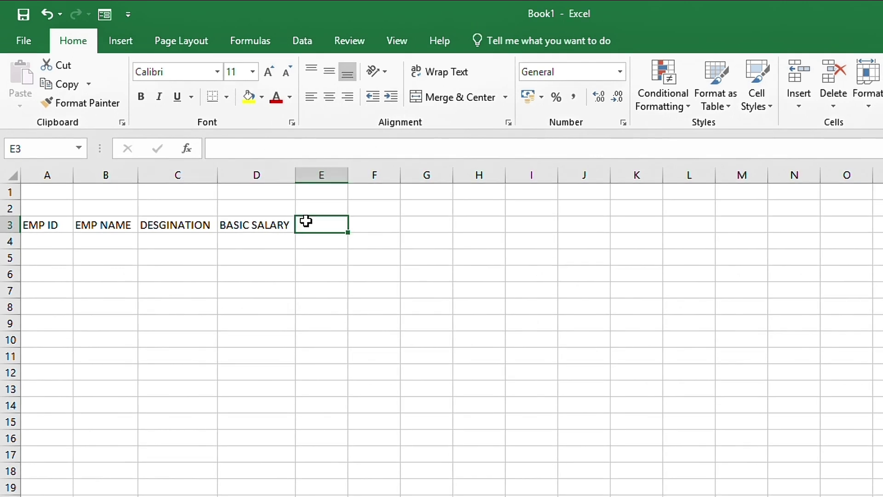
pyautogui.write('ATT')
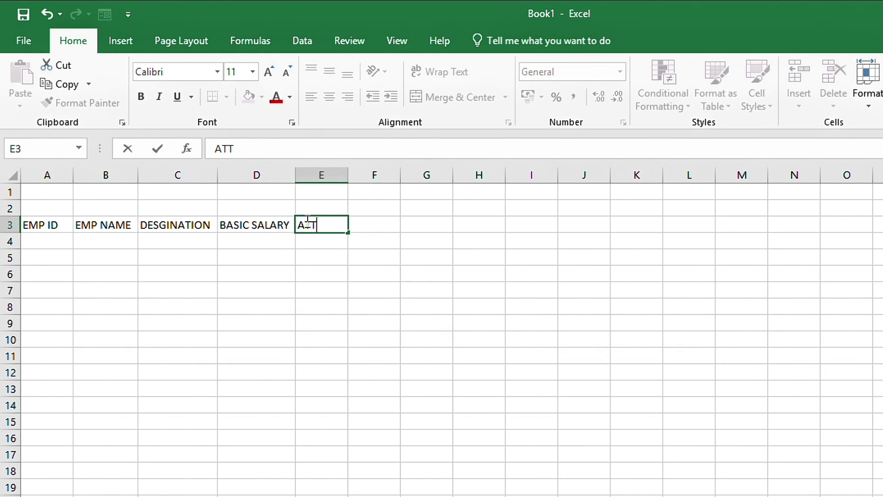
pyautogui.write('EN.')
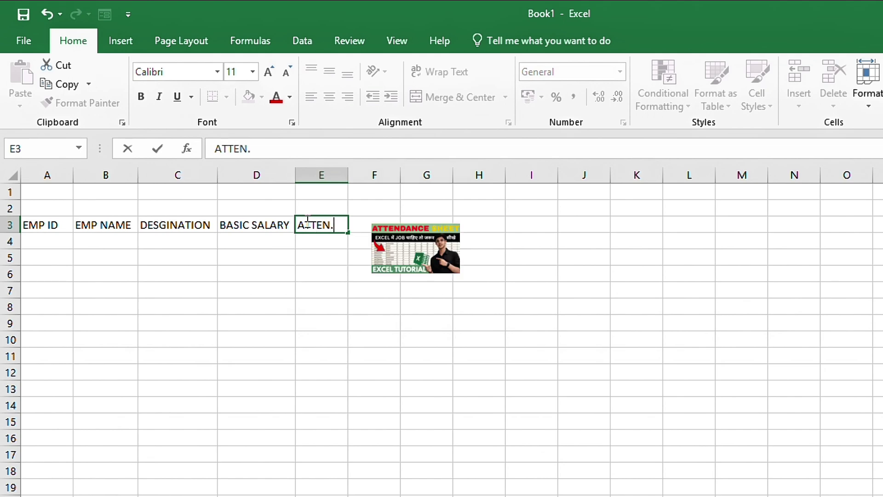
pyautogui.press('Tab')
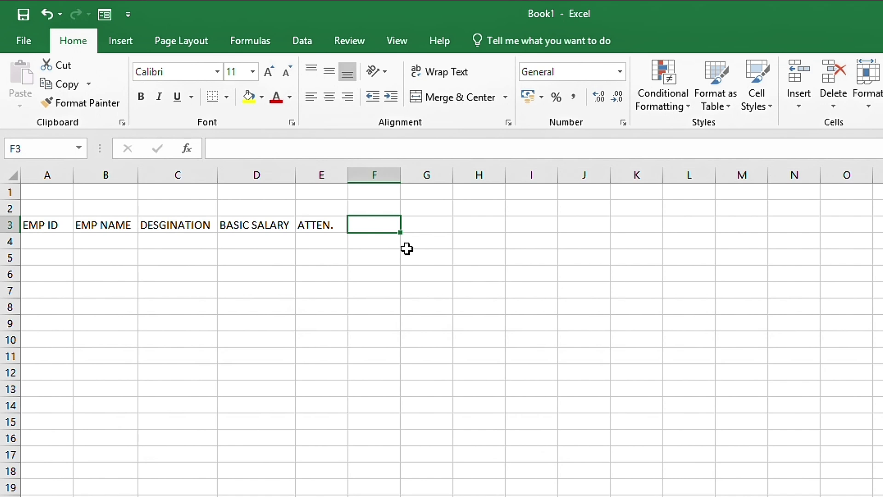
pyautogui.write('SAL')
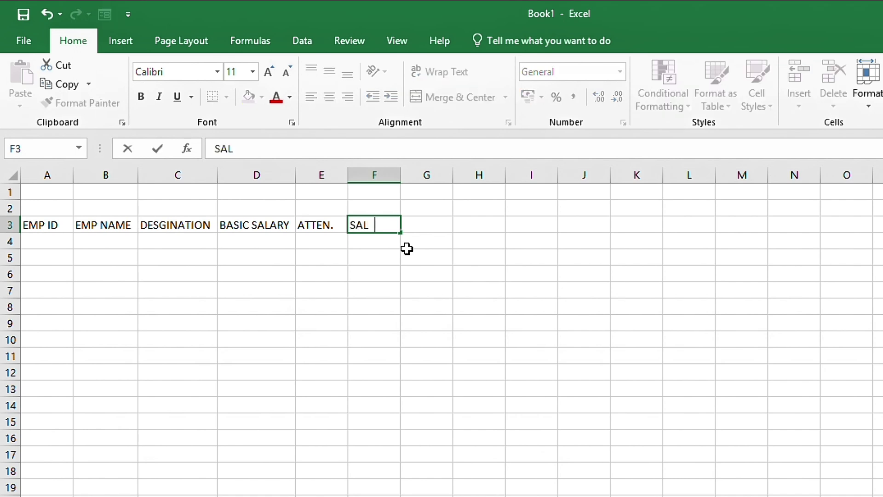
pyautogui.press('BackSpace')
pyautogui.write('RY')
pyautogui.hotkey('ctrl', 'Return')
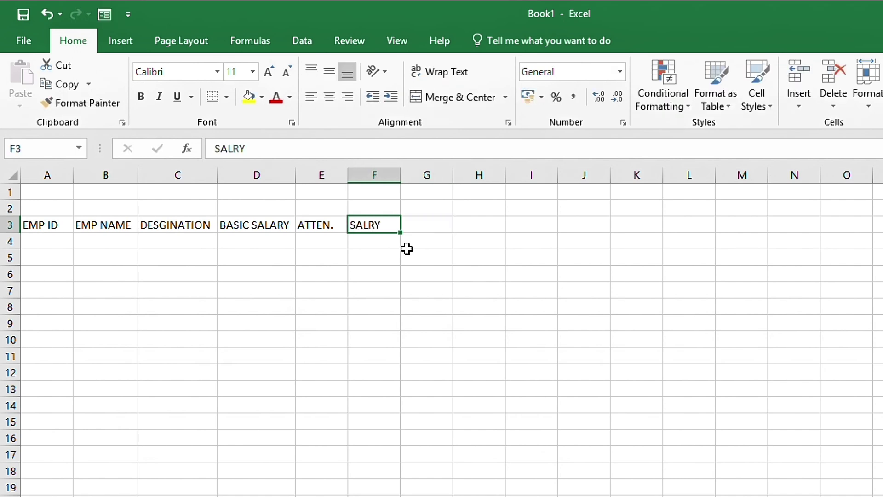
pyautogui.write('SALARY')
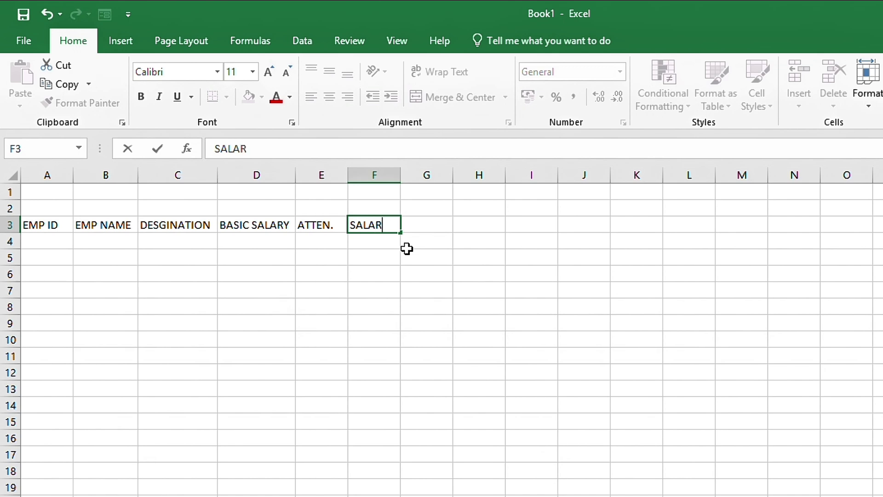
pyautogui.press('Tab')
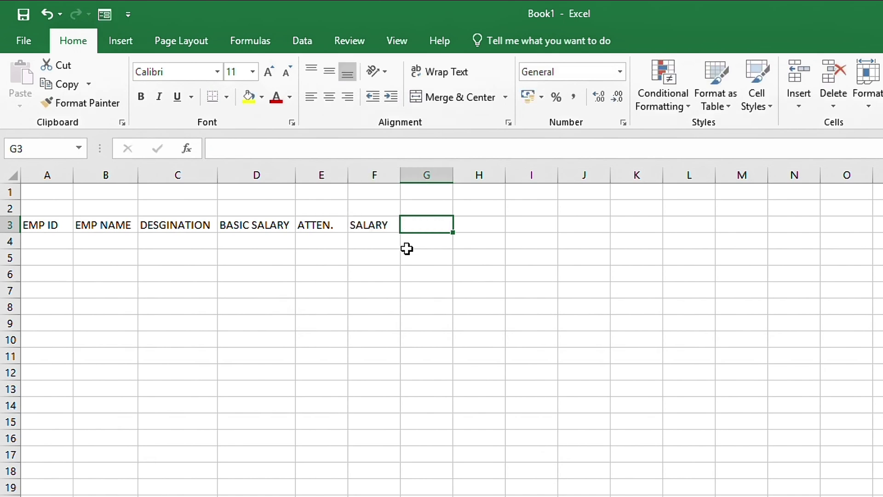
# - Enter the allowance headers H.R.A in cell G3 and D.A in cell H3
pyautogui.write('H.')
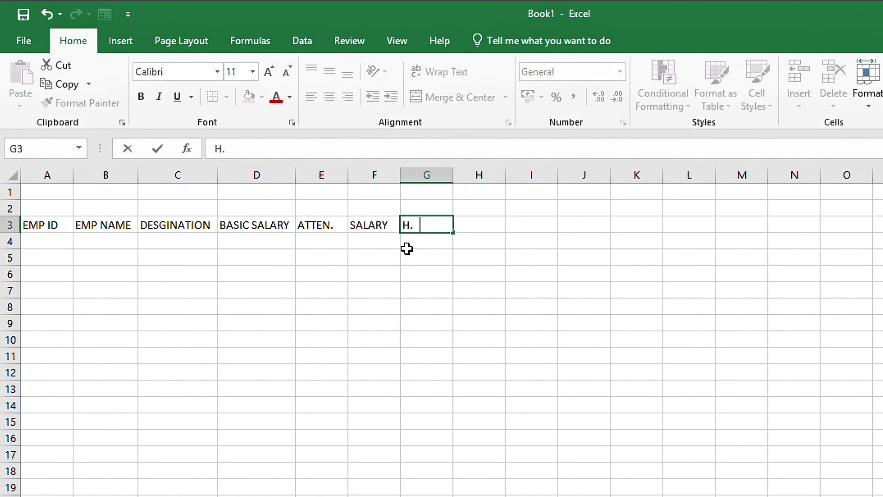
pyautogui.write('R.A')
pyautogui.press('Tab')
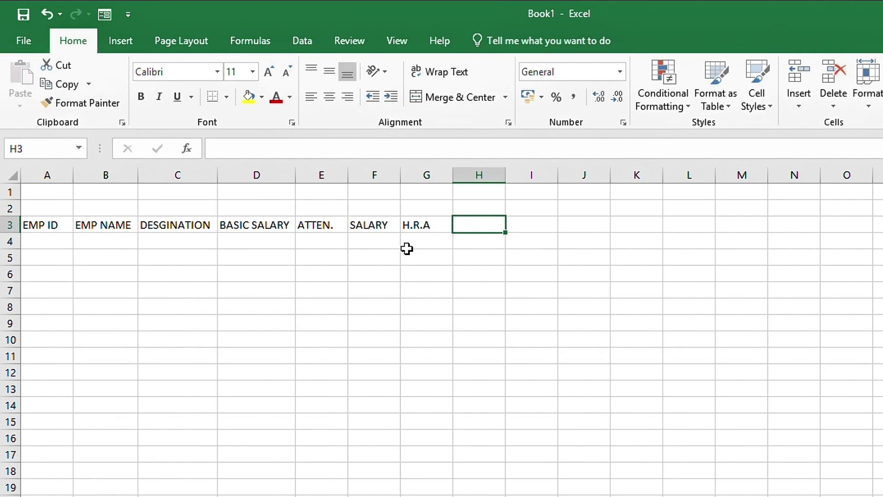
pyautogui.write('D.A')
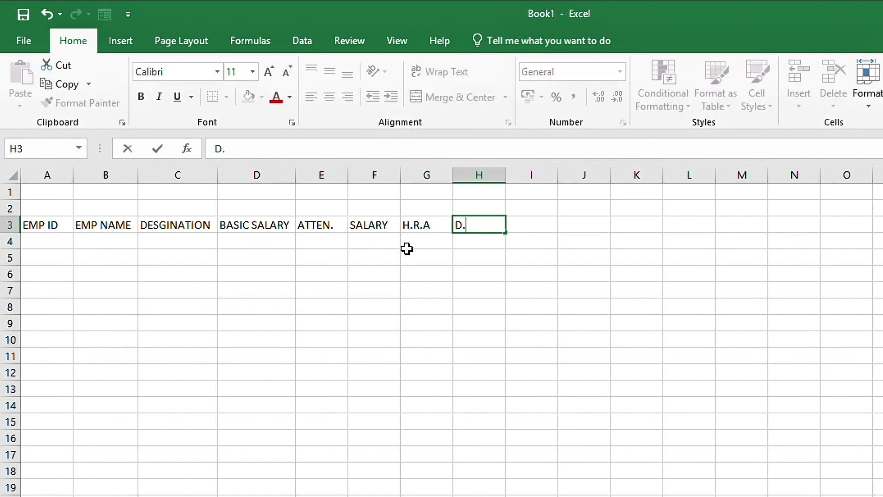
pyautogui.press('Tab')
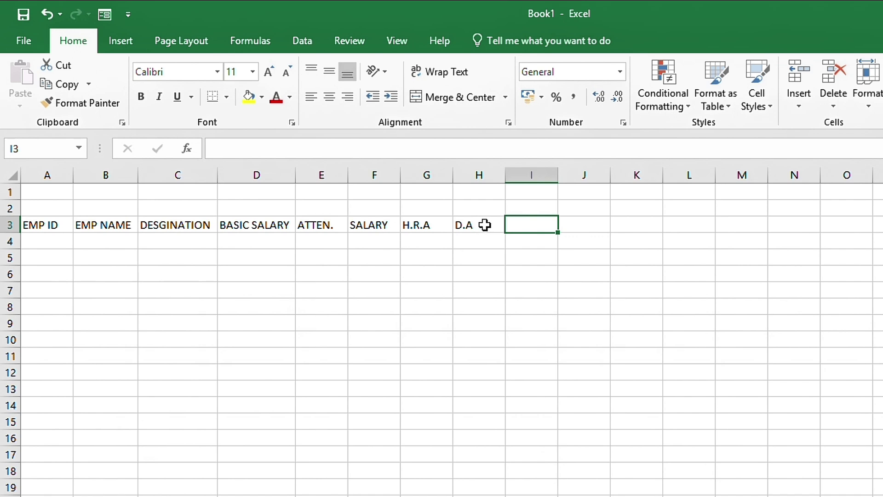
# - Enter the header CONVENYANCE in cell I3
pyautogui.write('CONVEN')
pyautogui.write('Y')
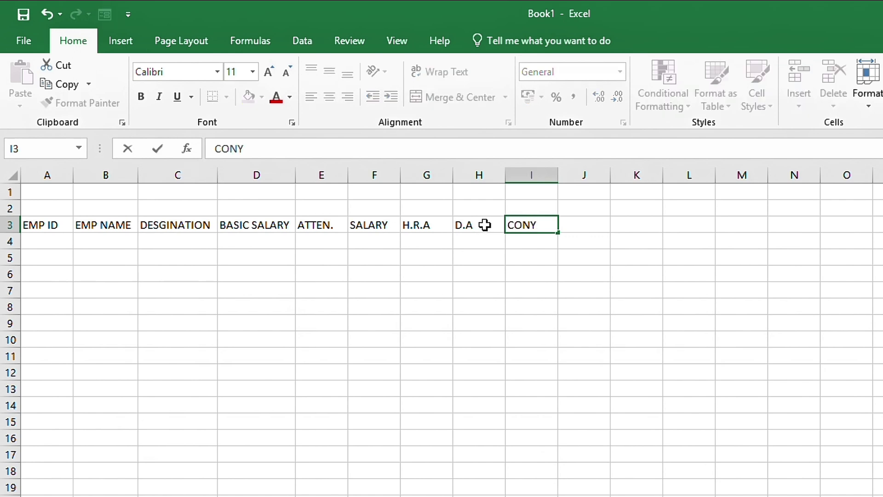
pyautogui.write('ANCE')
pyautogui.click(239, 148)
pyautogui.write('VEN')
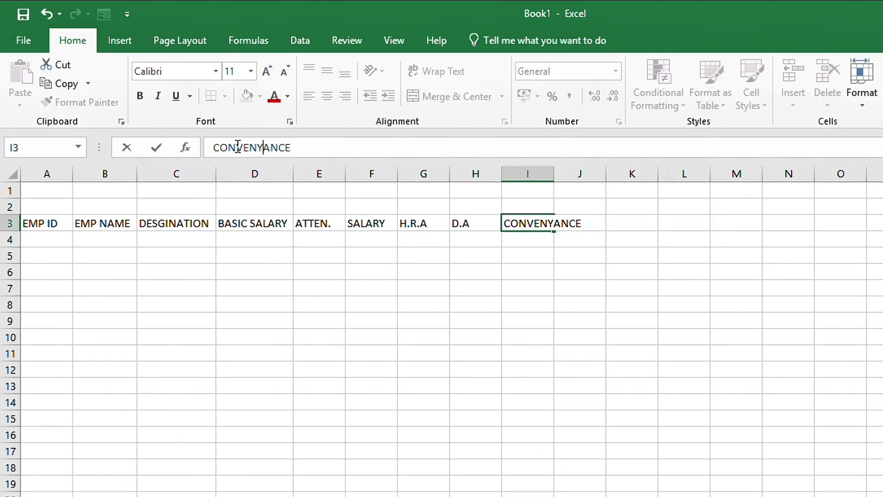
pyautogui.press('Return')
pyautogui.press('Right')
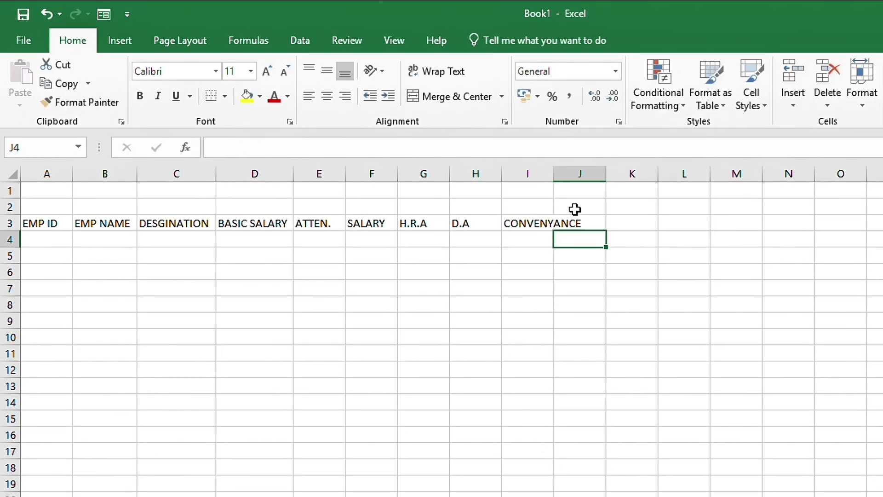
# - Enter the header GROSS SALARY in cell J3
pyautogui.click(582, 226)
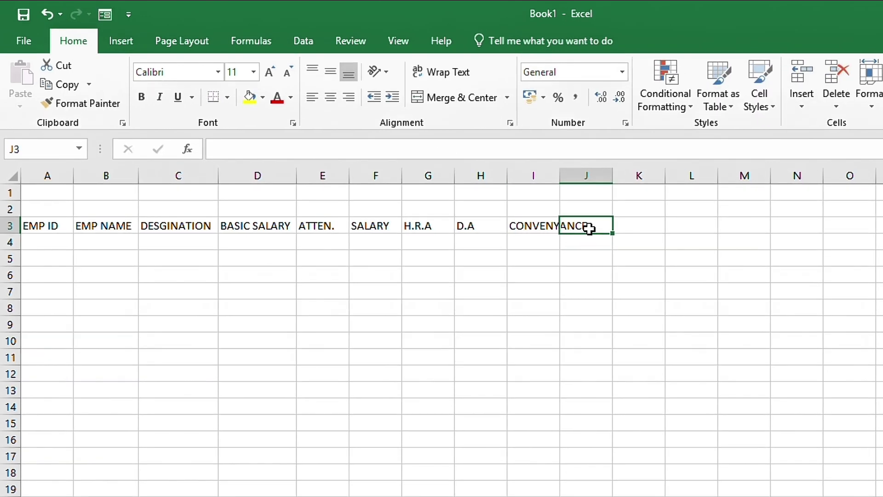
pyautogui.write('GROOS')
pyautogui.press('BackSpace')
pyautogui.press('BackSpace')
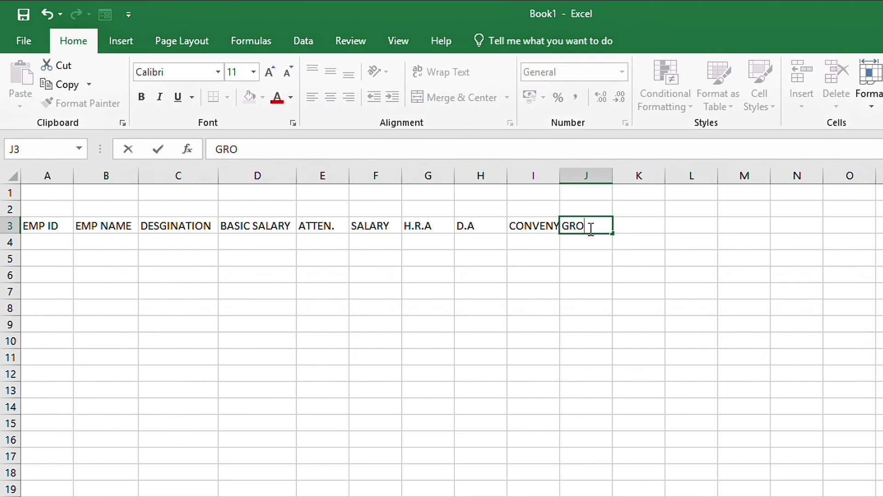
pyautogui.write('SS SALARY')
pyautogui.press('Tab')
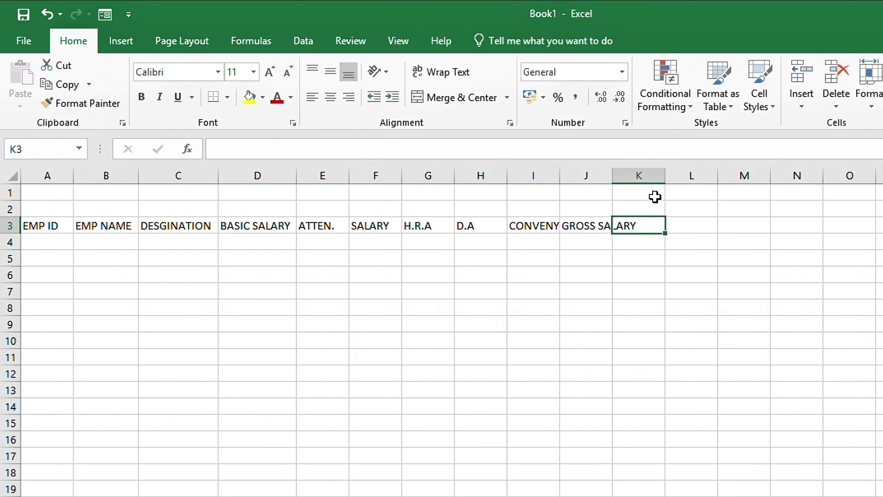
# - Enter the provident fund header in cell K3, written as P.F with a dot instead of a slash
pyautogui.write('P/F')
pyautogui.press('Tab')
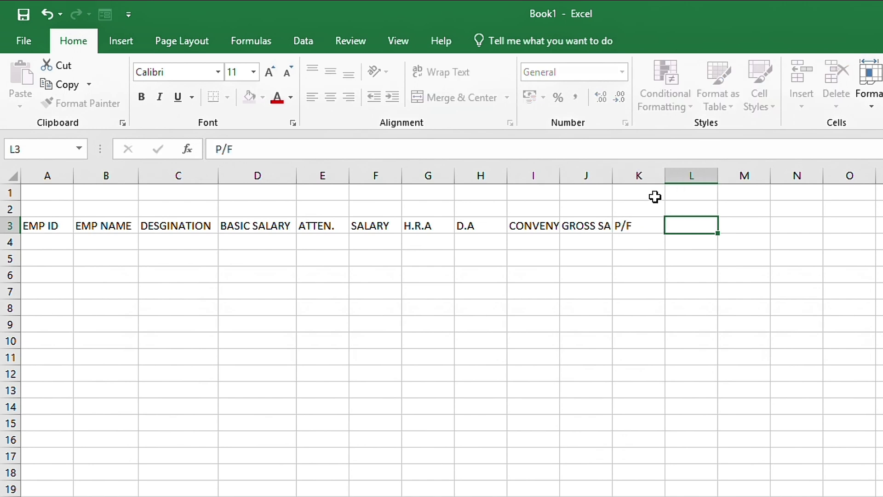
pyautogui.press('Left')
pyautogui.press('F2')
pyautogui.press('Delete')
pyautogui.press('Delete')
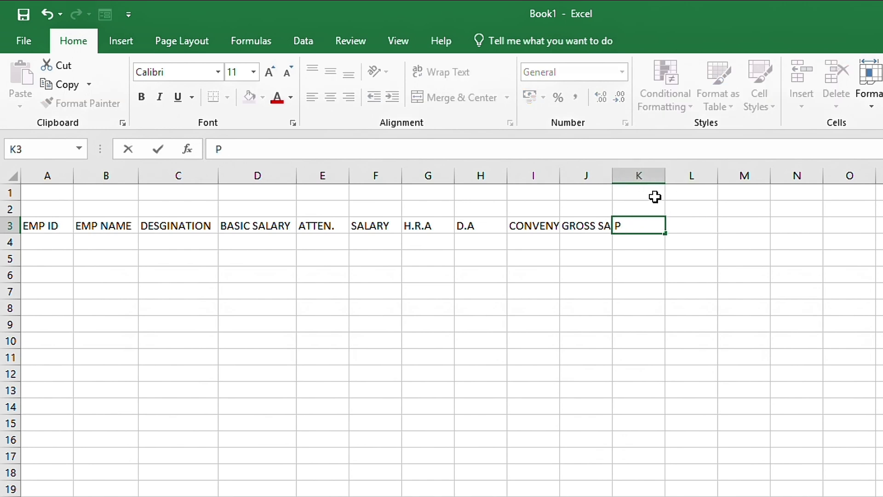
pyautogui.write('.F')
pyautogui.press('Tab')
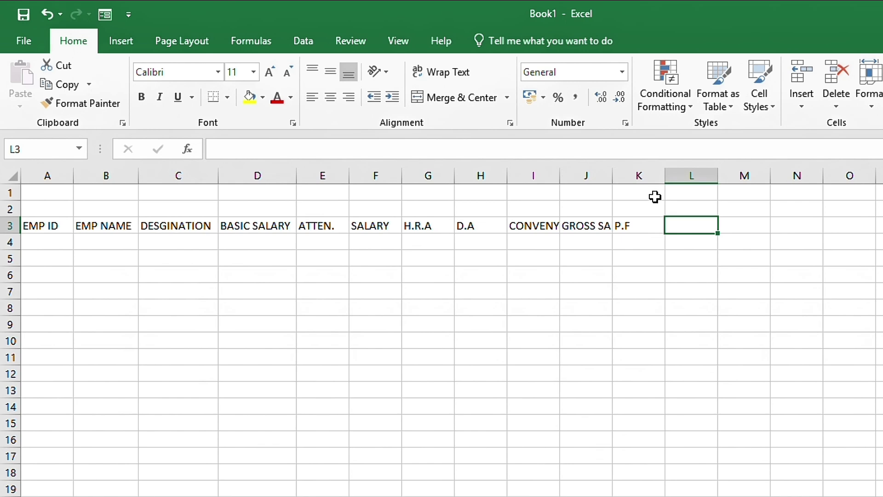
# - Enter the header ESI in cell L3 and go to the empty cell M3
pyautogui.write('ESI')
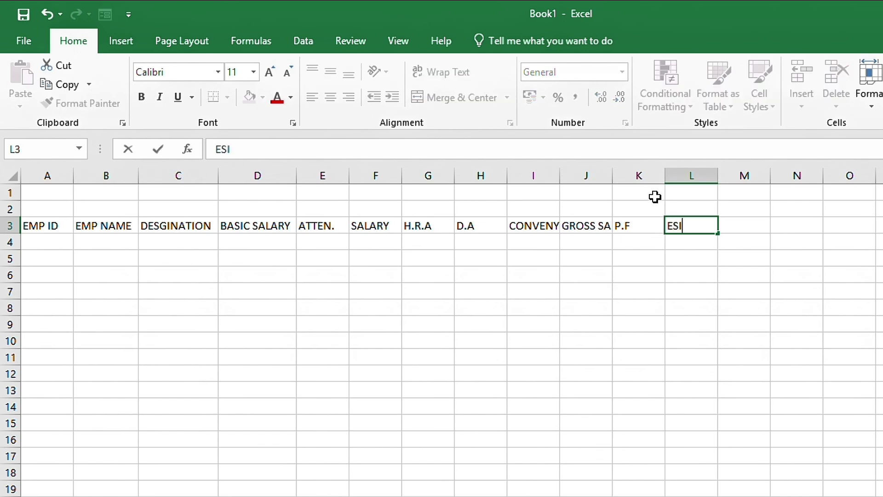
pyautogui.press('Return')
pyautogui.press('Right')
pyautogui.press('Left')
pyautogui.press('Left')
pyautogui.press('Up')
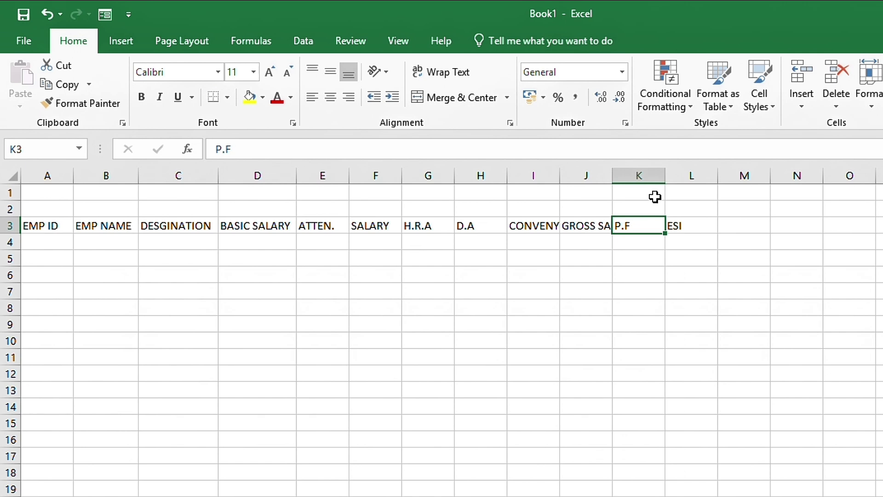
pyautogui.press('Right')
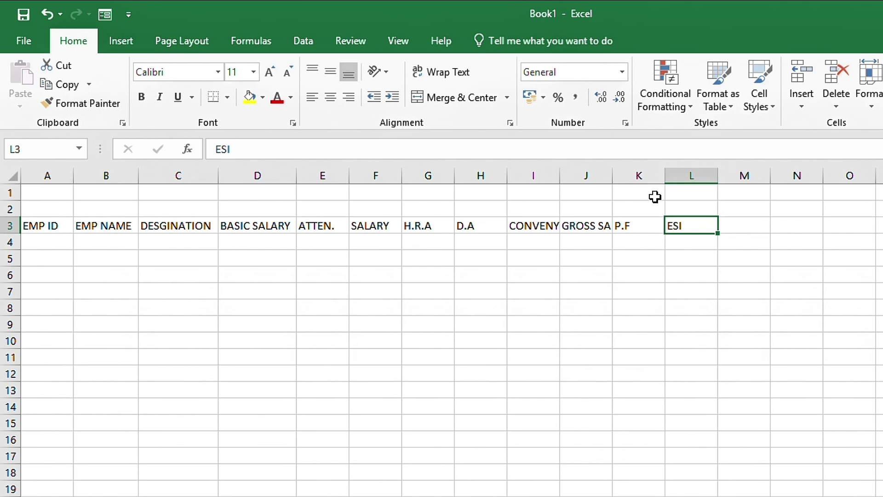
pyautogui.press('Right')
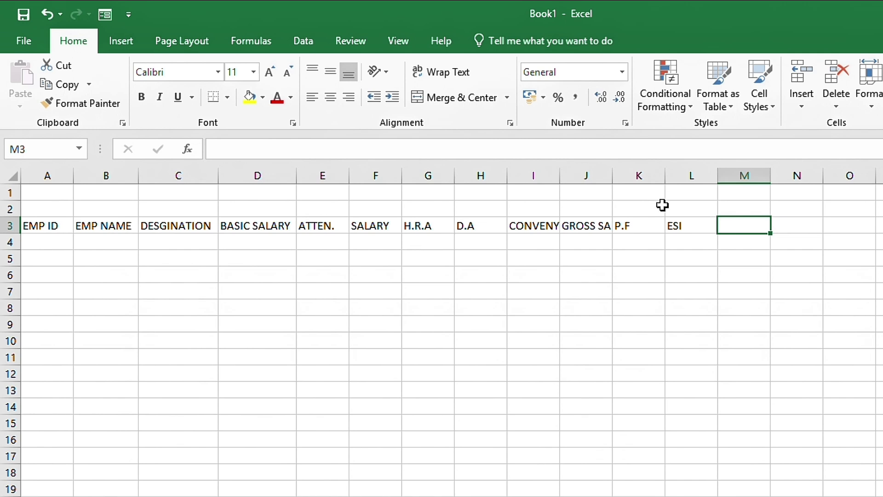
# - Enter the header IN HAND SALARY in cell M3
pyautogui.click(674, 230)
pyautogui.click(736, 223)
pyautogui.write('IN ')
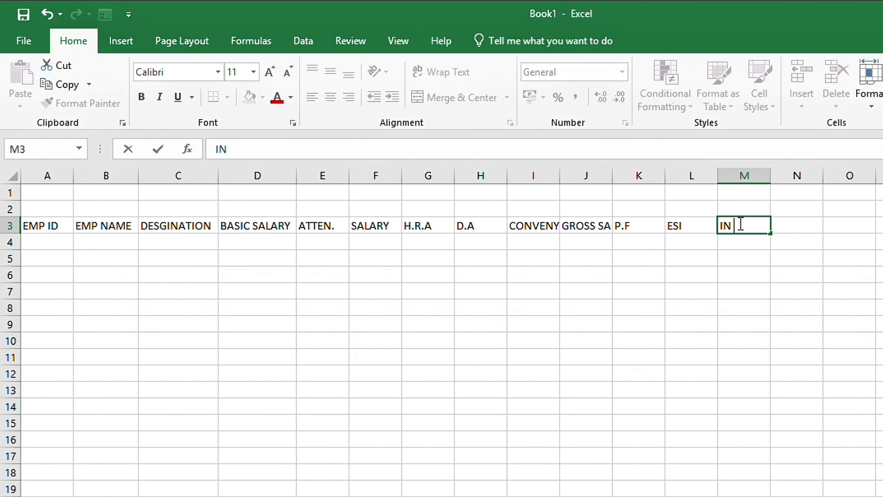
pyautogui.write('HAND SALARY')
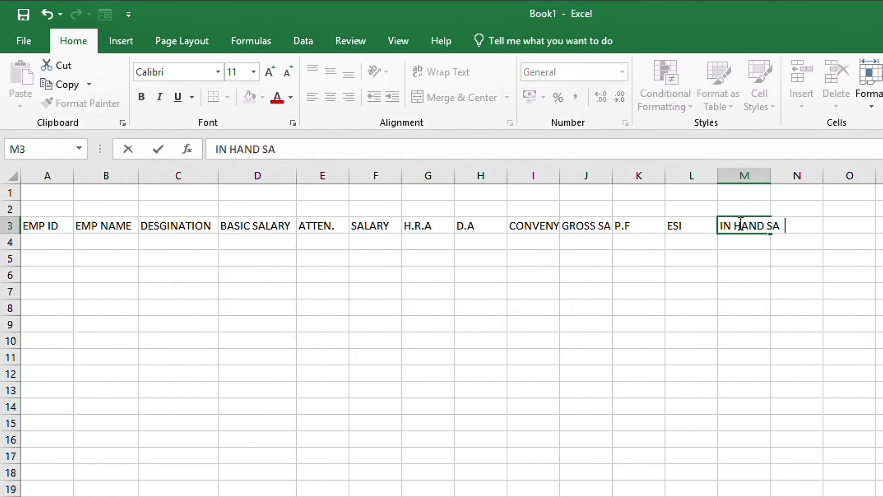
pyautogui.hotkey('ctrl', 'Return')
pyautogui.press('Right')
pyautogui.press('Down')
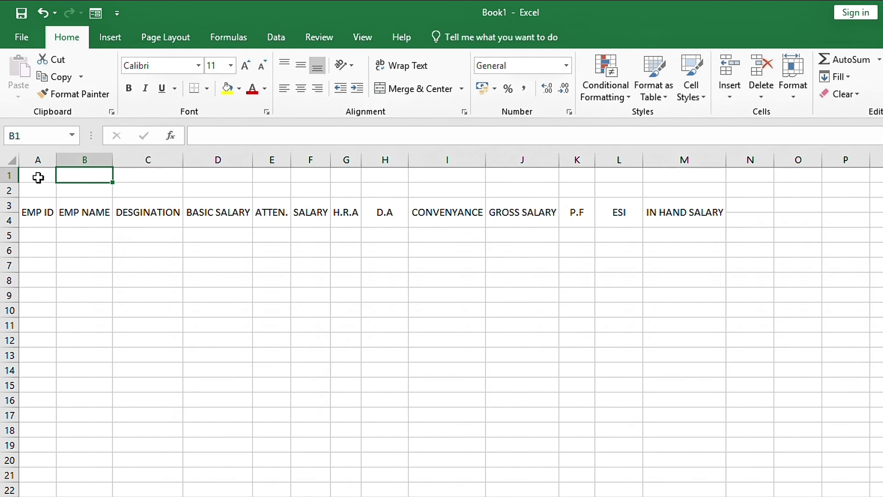
# - Merge and center the range A1:M2 and enter the title SALARY SHEET IN EXCEL in it
pyautogui.moveTo(37, 174); pyautogui.dragTo(686, 195)
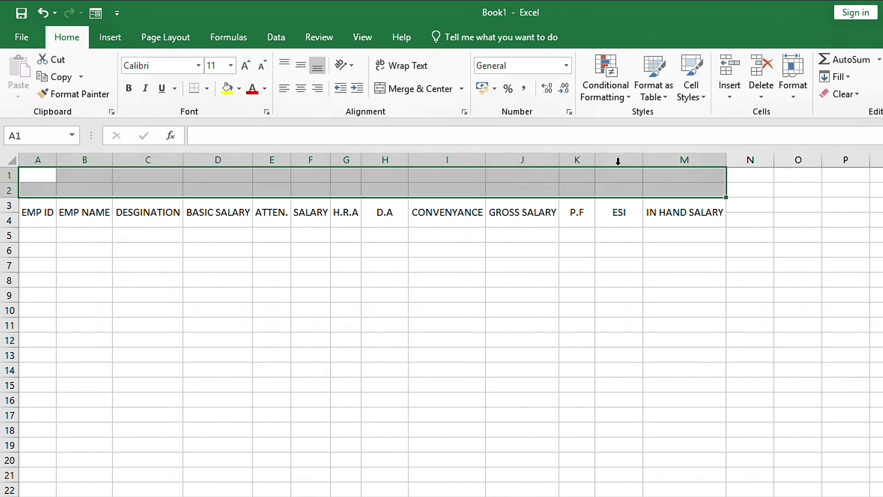
pyautogui.click(386, 88)
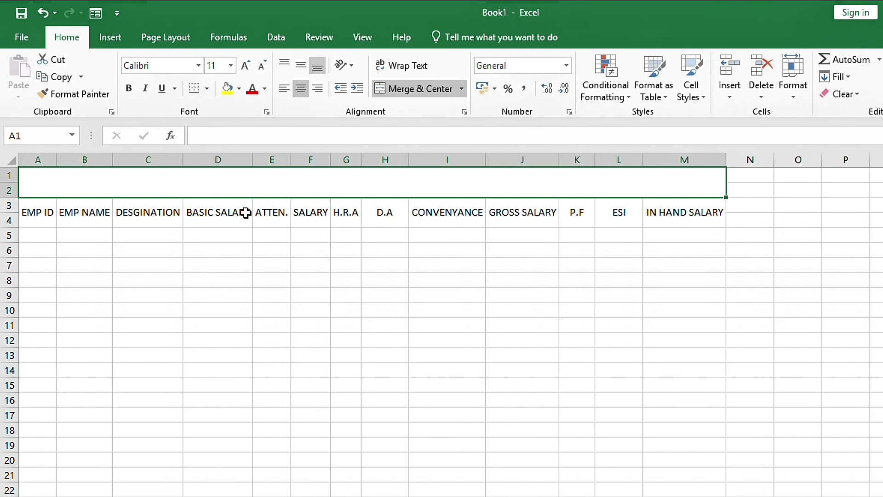
pyautogui.doubleClick(266, 187)
pyautogui.write('SA')
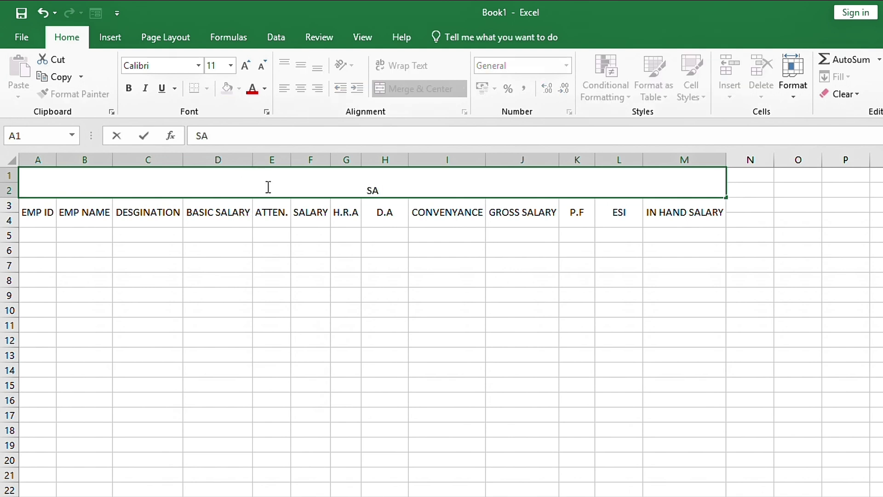
pyautogui.write('LARY SHEET IN')
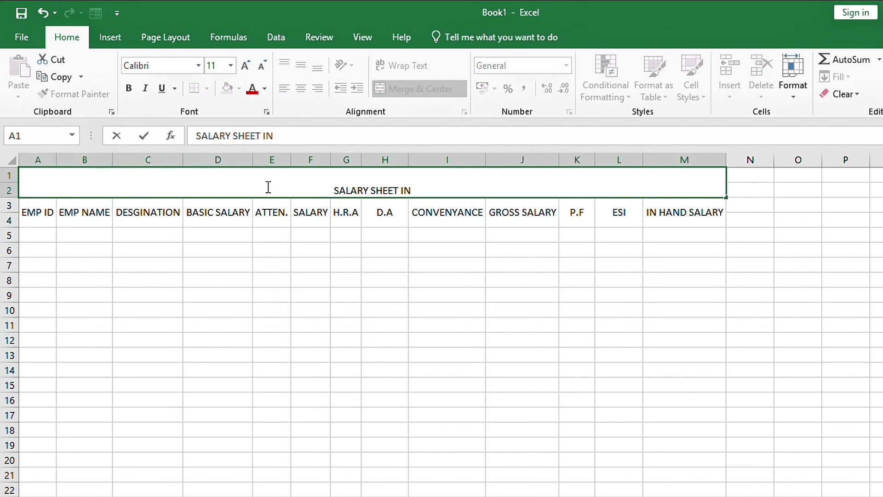
pyautogui.write(' EXCEL')
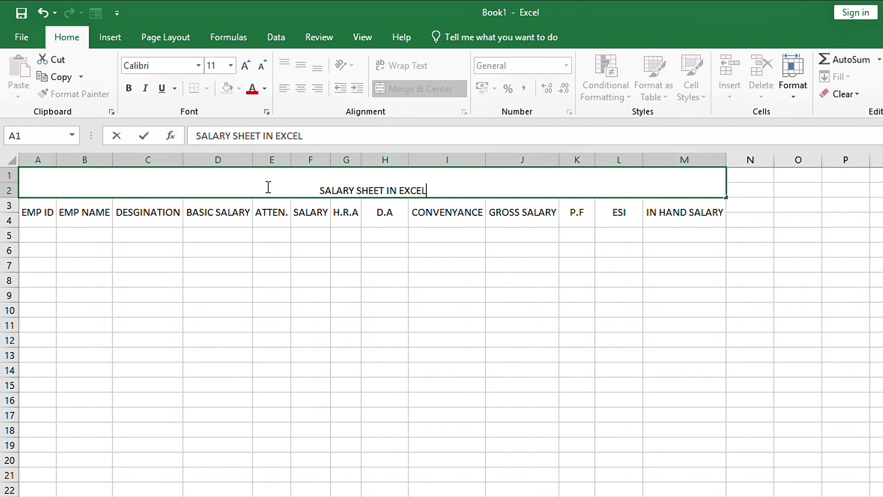
pyautogui.click(332, 225)
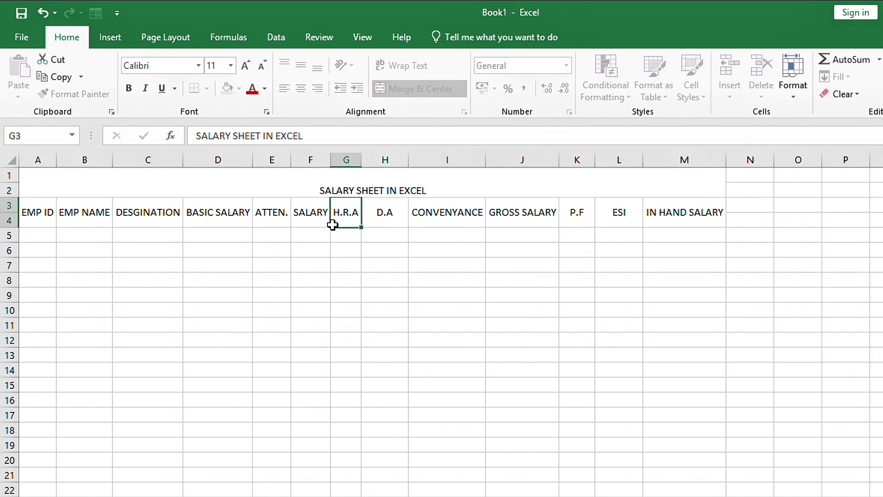
# - Increase the font size of the merged sheet title to 24
pyautogui.click(331, 191)
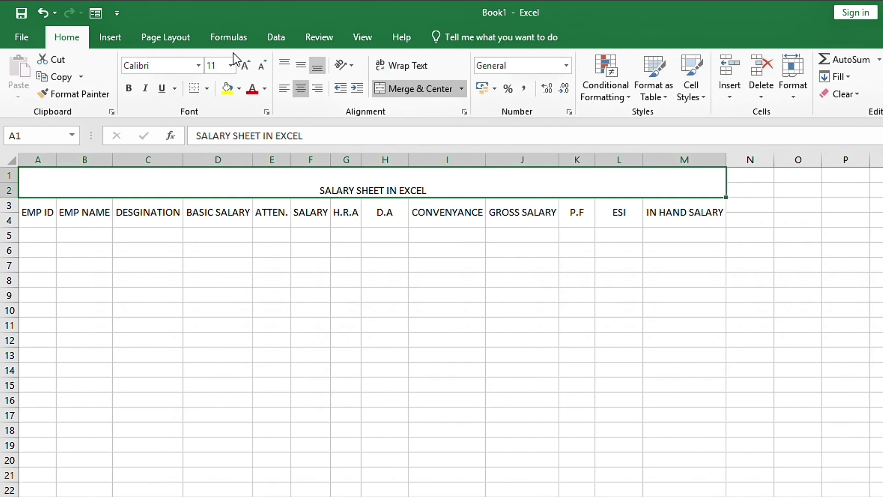
pyautogui.click(245, 65)
pyautogui.click(245, 65)
pyautogui.click(245, 65)
pyautogui.click(245, 65)
pyautogui.click(246, 66)
pyautogui.click(247, 66)
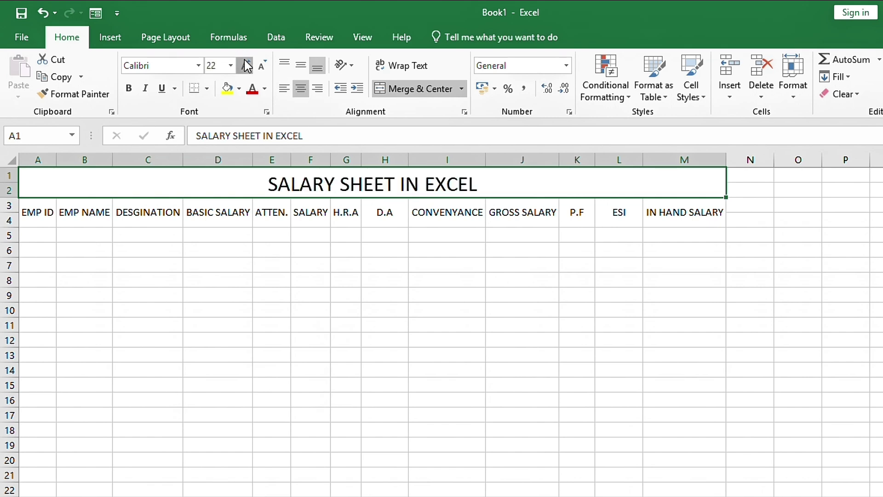
pyautogui.click(246, 65)
# - Fill the merged title cell with the standard green color
pyautogui.click(227, 89)
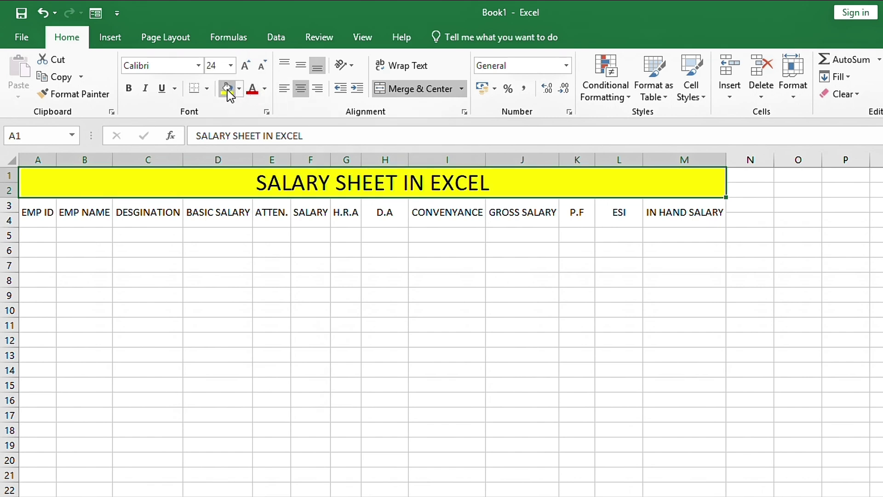
pyautogui.click(239, 89)
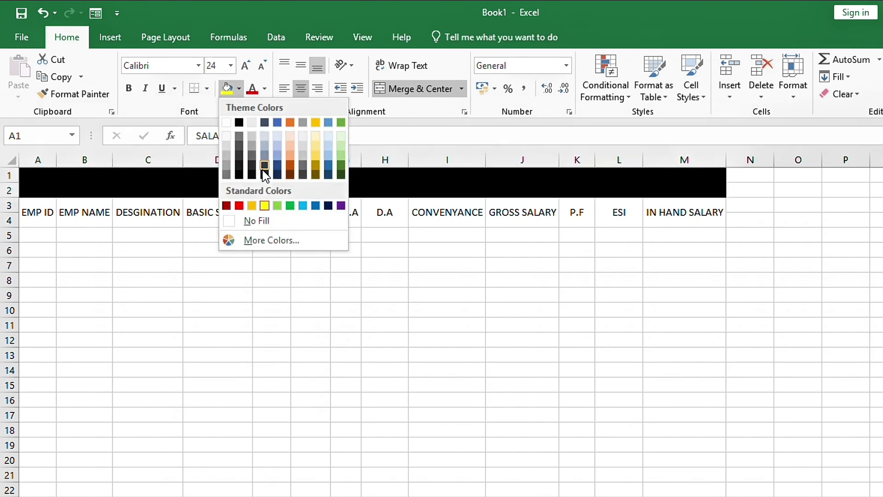
pyautogui.click(290, 205)
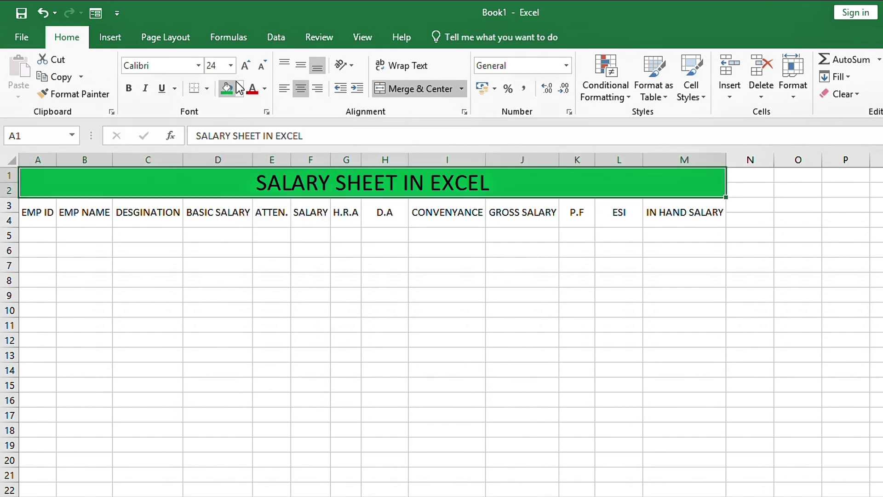
# - Make the title text white and bold
pyautogui.click(266, 88)
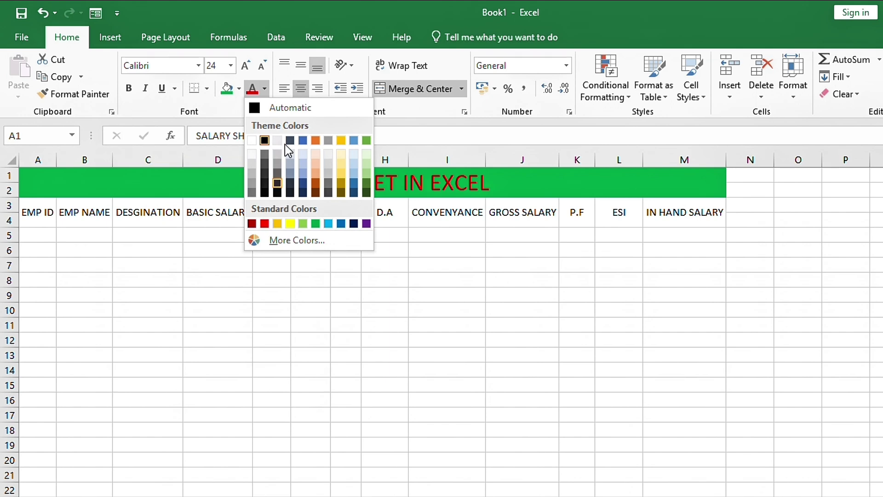
pyautogui.click(252, 140)
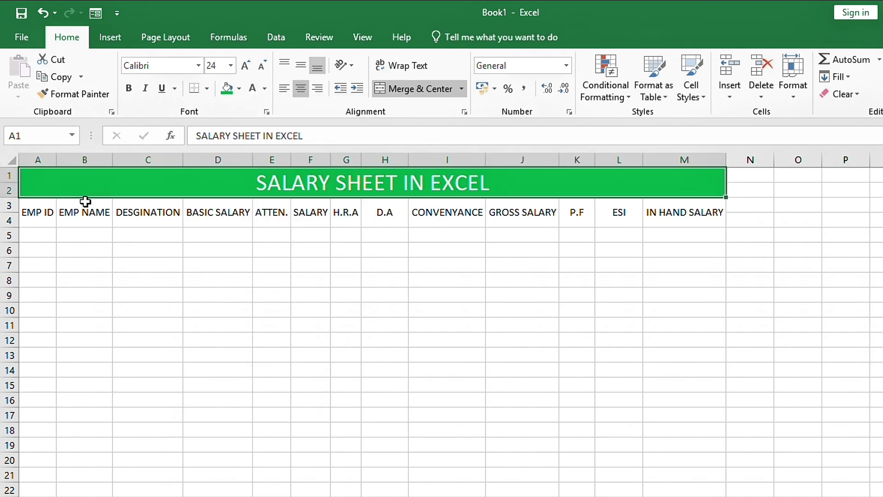
pyautogui.click(128, 88)
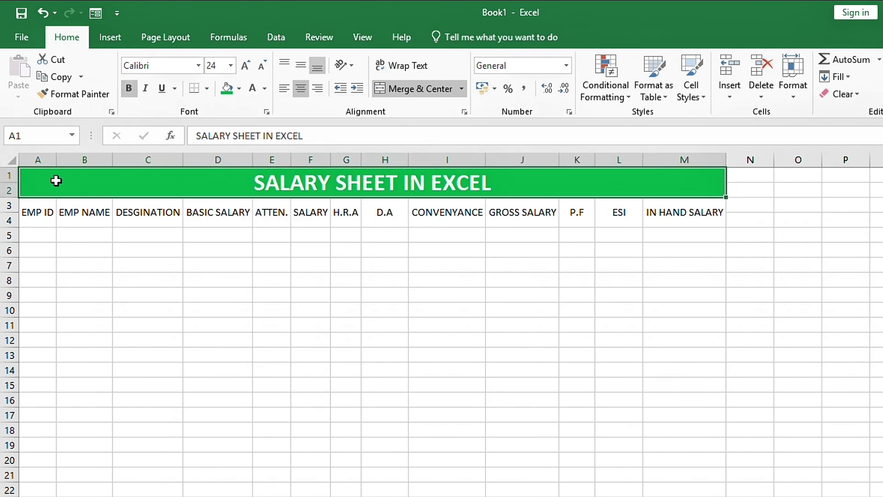
# - Change the font color of the column headers from EMP ID to IN HAND SALARY to yellow
pyautogui.moveTo(38, 221); pyautogui.dragTo(676, 207)
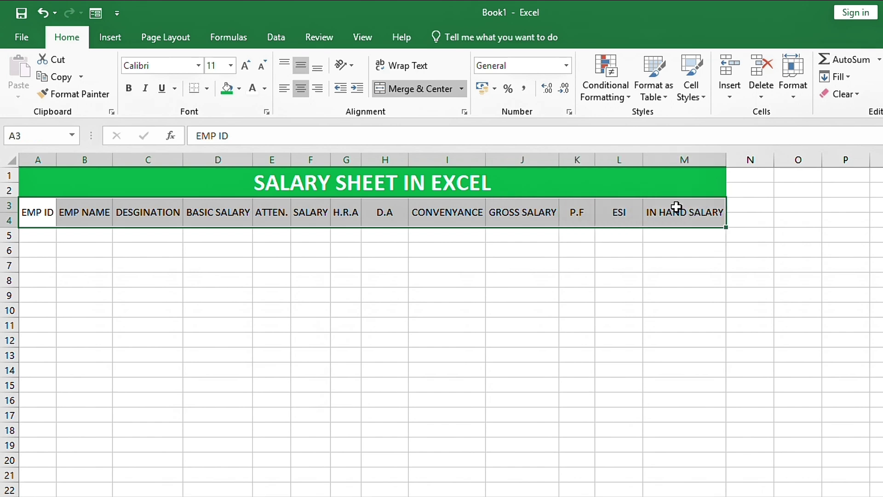
pyautogui.click(268, 89)
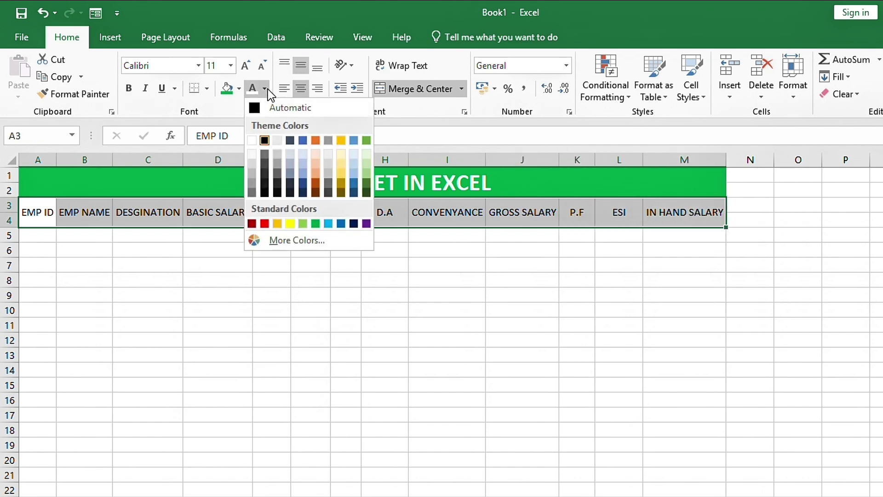
pyautogui.click(290, 224)
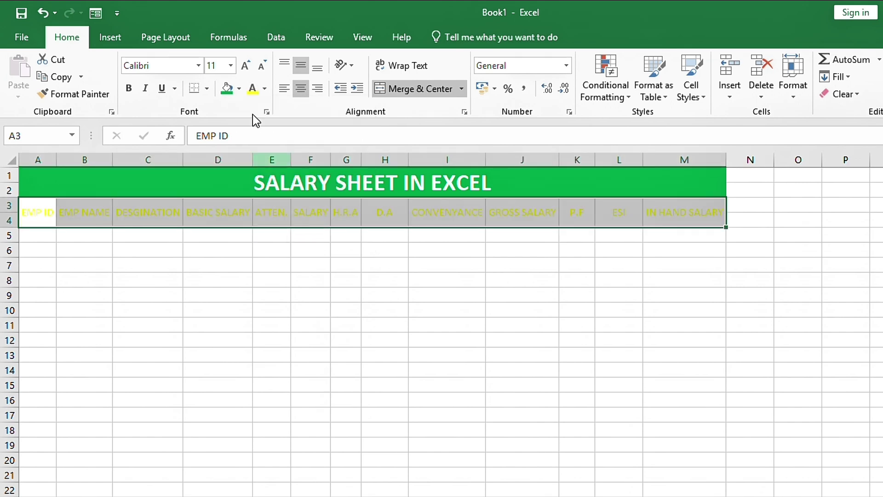
# - Fill the column header row with dark gray and make its text bold
pyautogui.click(239, 89)
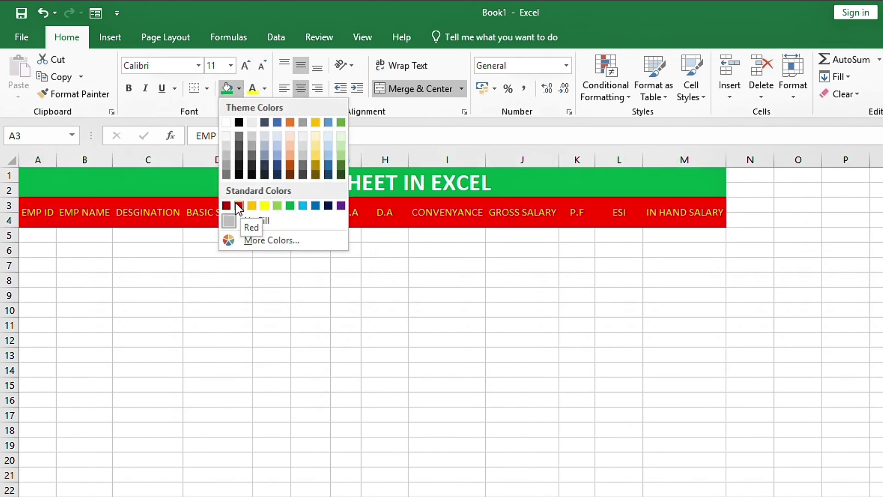
pyautogui.click(228, 176)
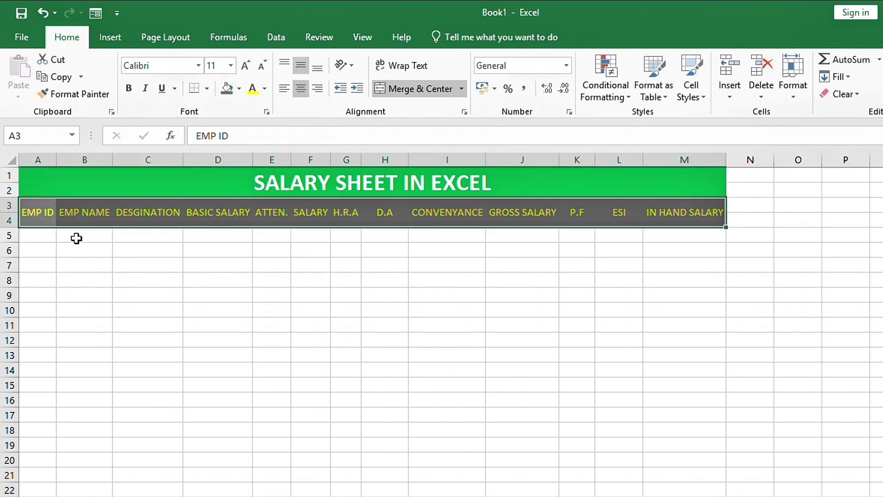
pyautogui.click(129, 97)
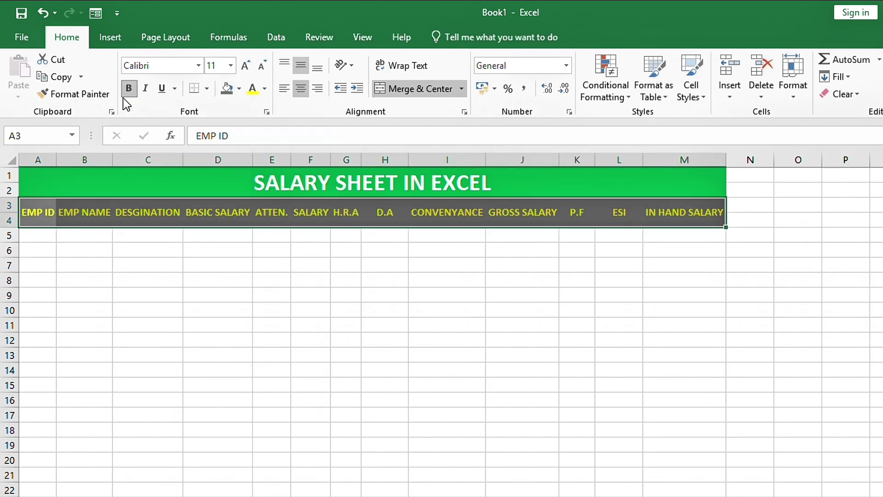
# - Apply all borders to the table range from the header row down to row 15, columns A to M
pyautogui.click(44, 215)
pyautogui.moveTo(44, 215); pyautogui.dragTo(676, 392)
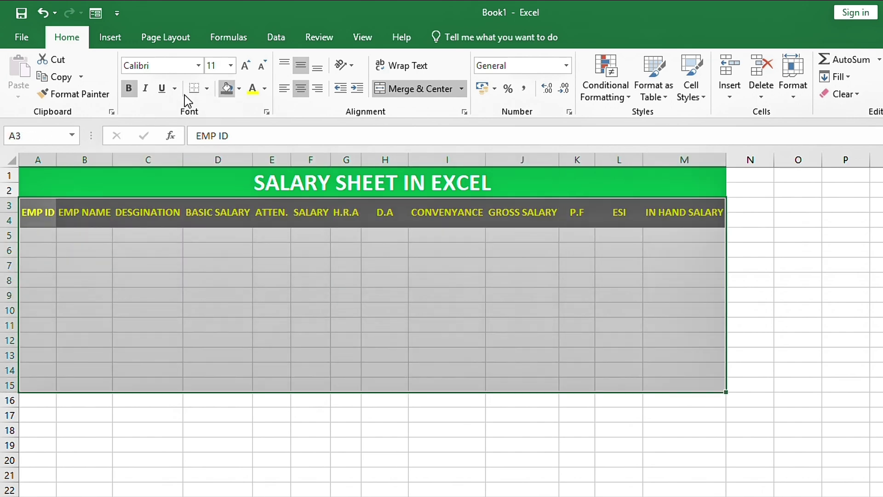
pyautogui.click(207, 88)
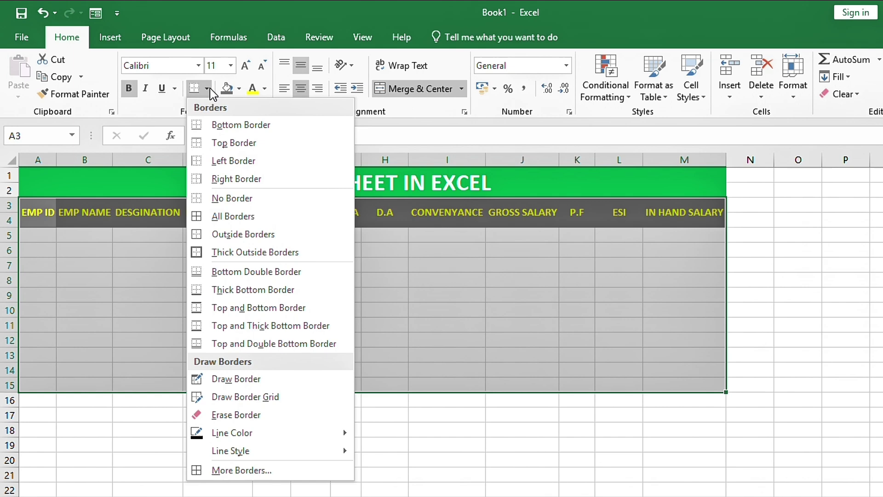
pyautogui.click(222, 216)
# - Enter the first employee's ID in cell A5 and the employee's name in B5
pyautogui.click(44, 235)
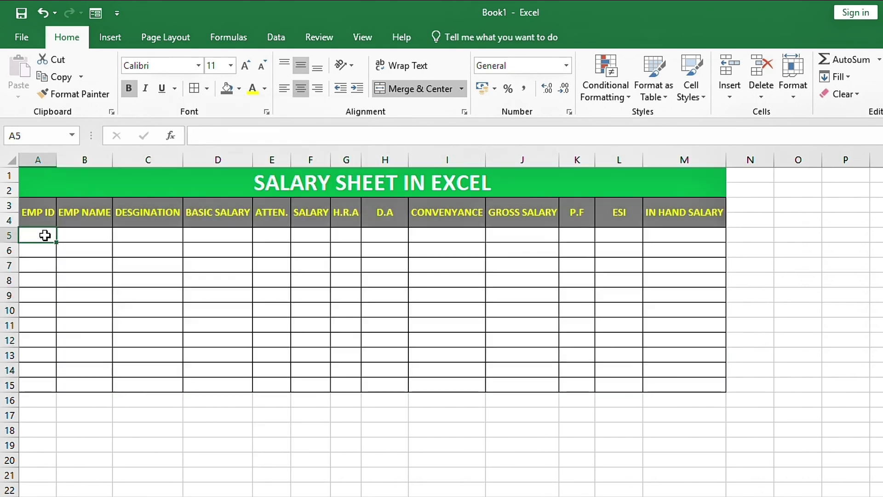
pyautogui.write('1001')
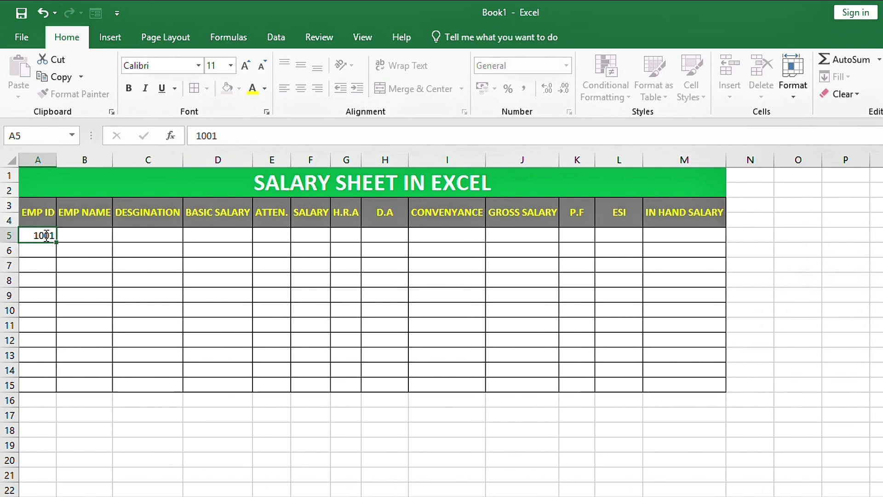
pyautogui.click(62, 235)
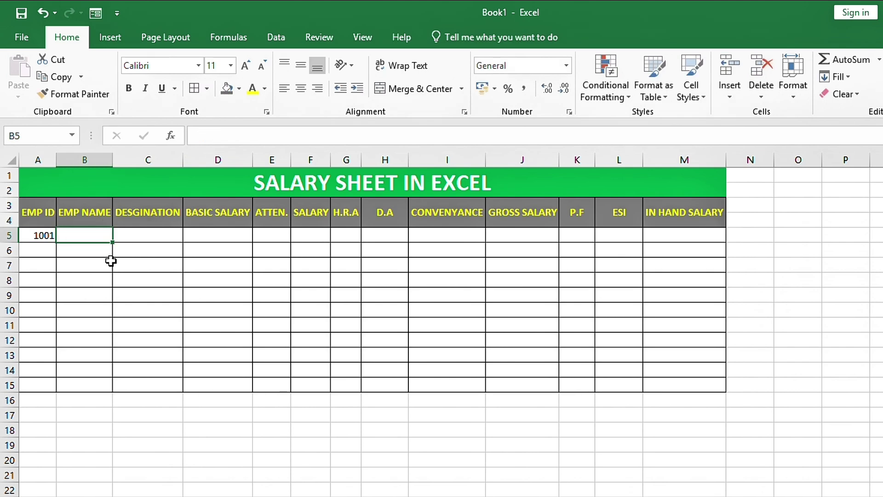
pyautogui.write('MAHESH')
pyautogui.press('Tab')
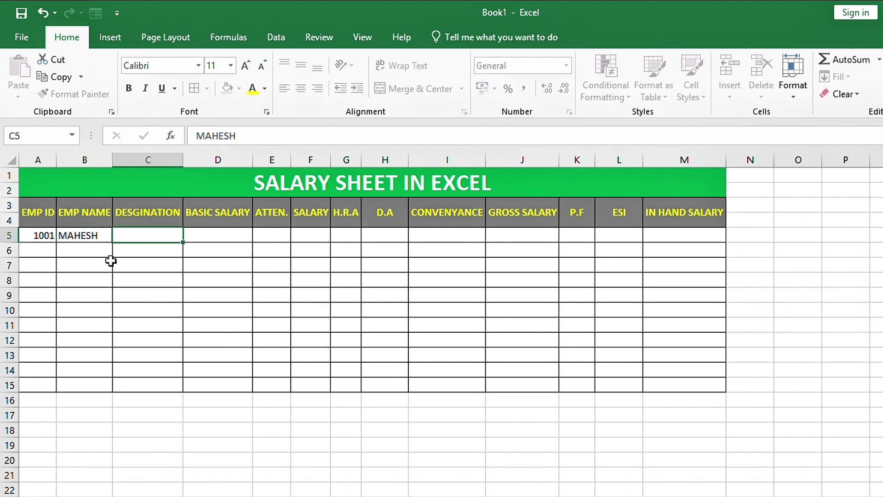
# - Enter the designation MANAGER for the first employee in cell C5
pyautogui.write('MANAG')
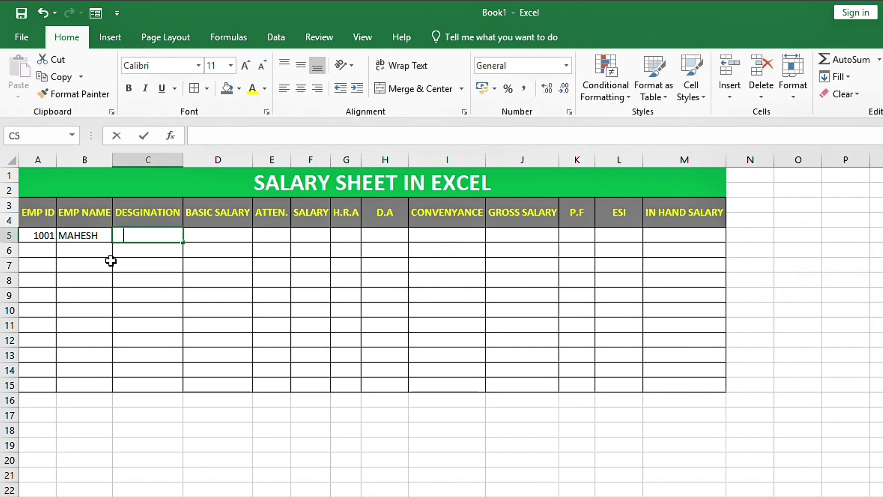
pyautogui.write('ER')
pyautogui.press('Tab')
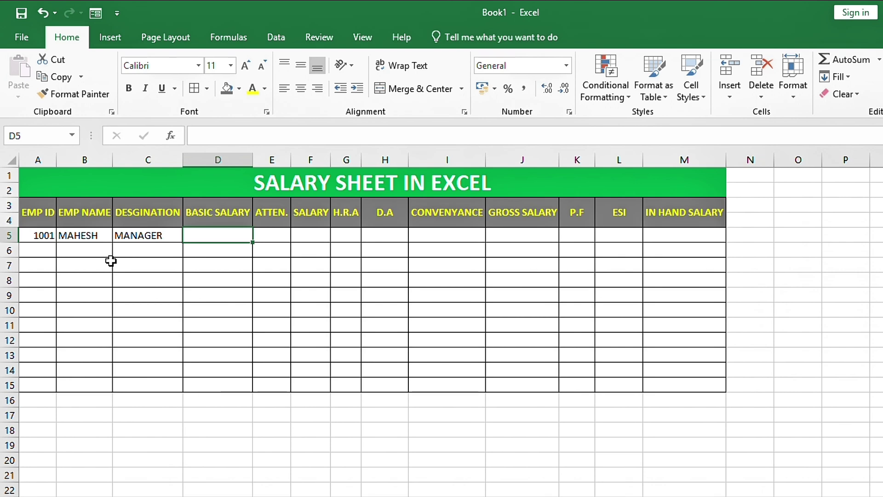
# - Enter the first employee's basic salary 50000 in cell D5 and attendance 28 in E5
pyautogui.write('0000')
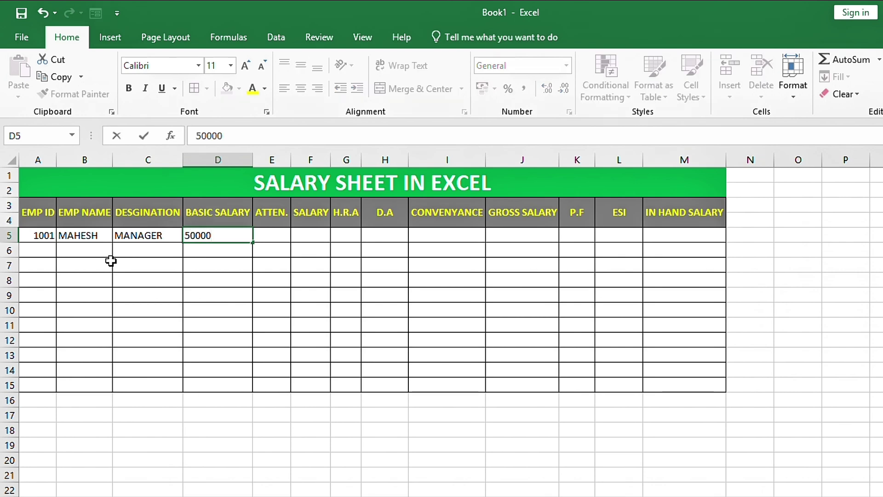
pyautogui.press('Tab')
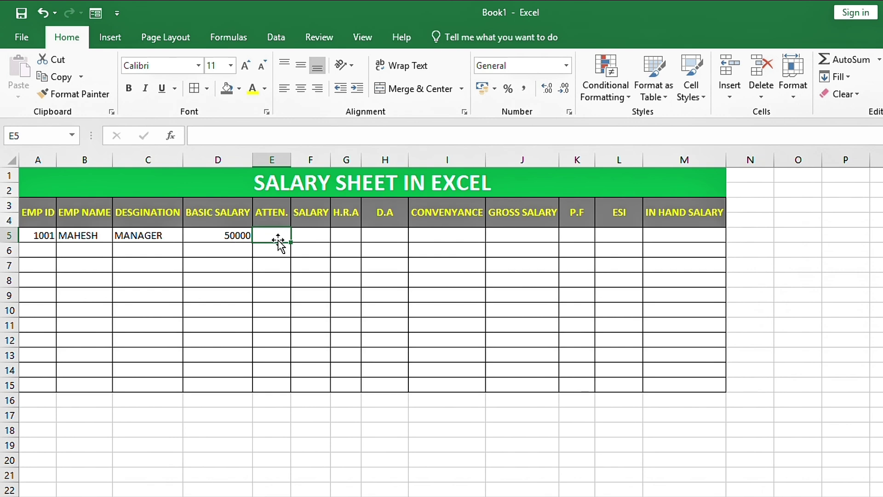
pyautogui.write('28')
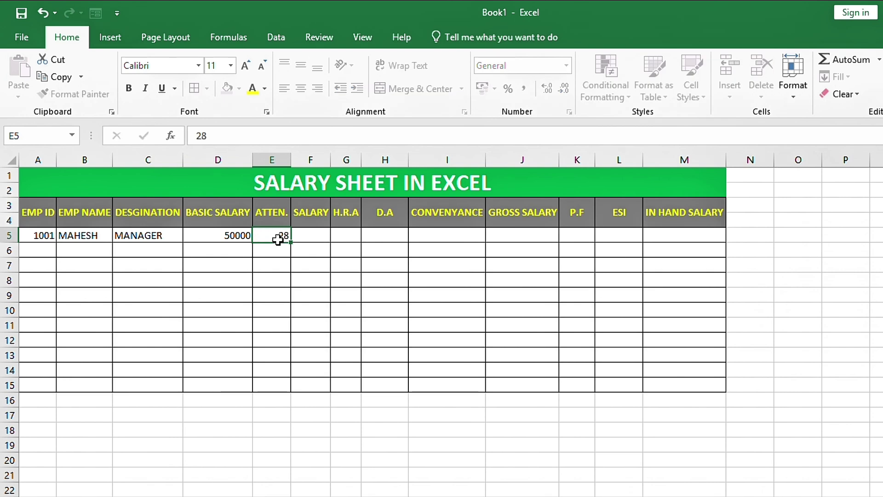
pyautogui.press('Tab')
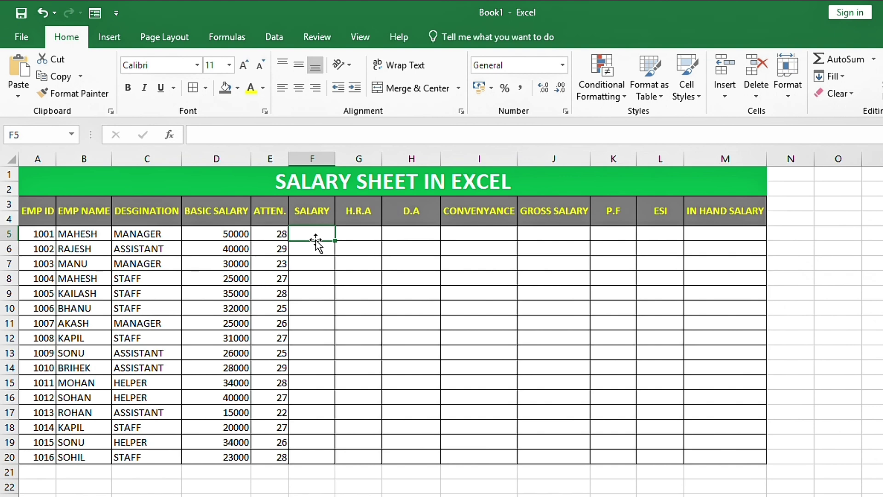
# - Calculate the salary in F5 with the formula =D5/30*E5 and fill it down to F20
pyautogui.write('=')
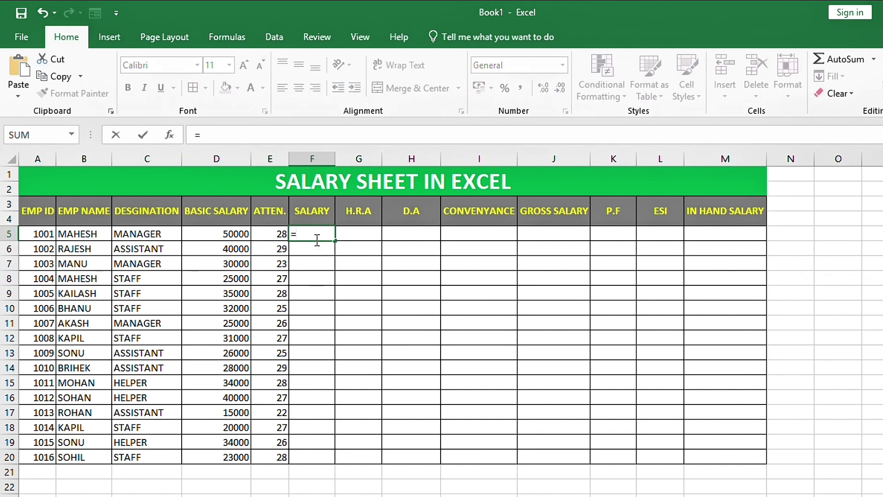
pyautogui.click(242, 233)
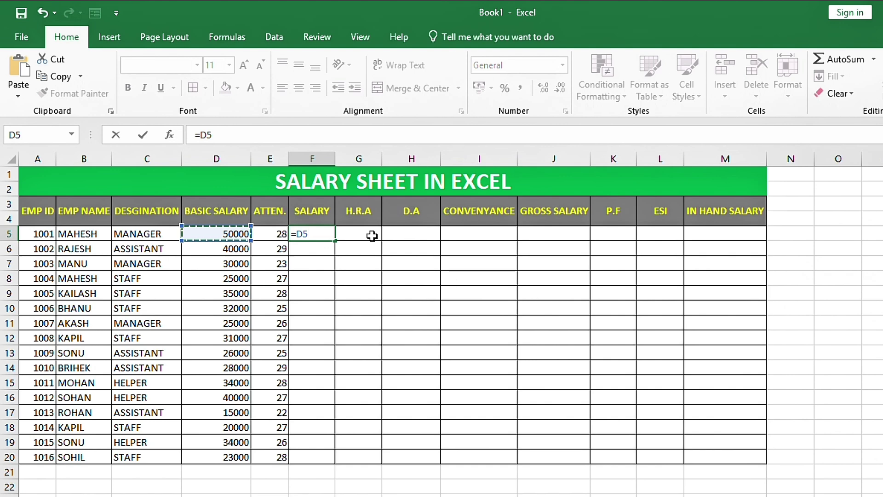
pyautogui.write('/30')
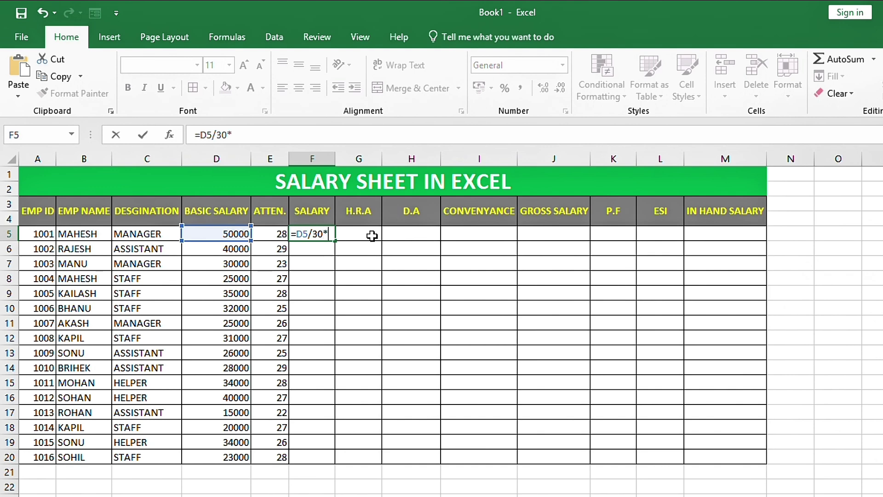
pyautogui.write('*')
pyautogui.click(274, 235)
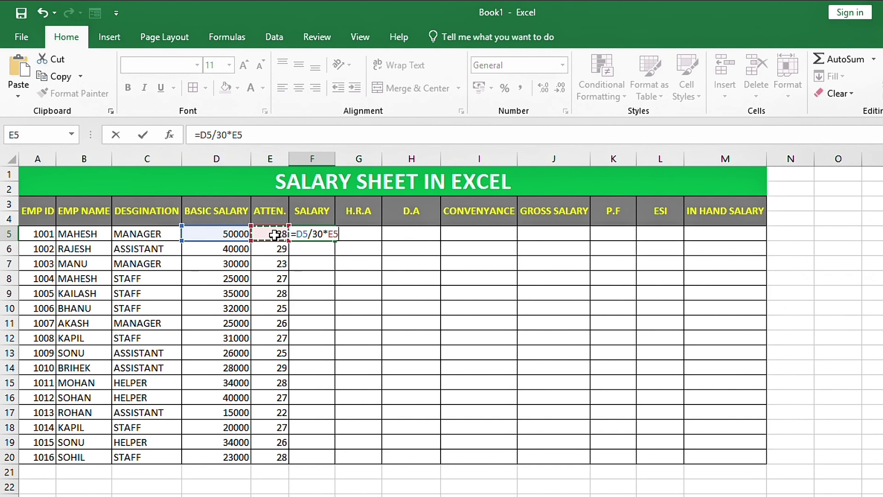
pyautogui.press('Return')
pyautogui.click(292, 233)
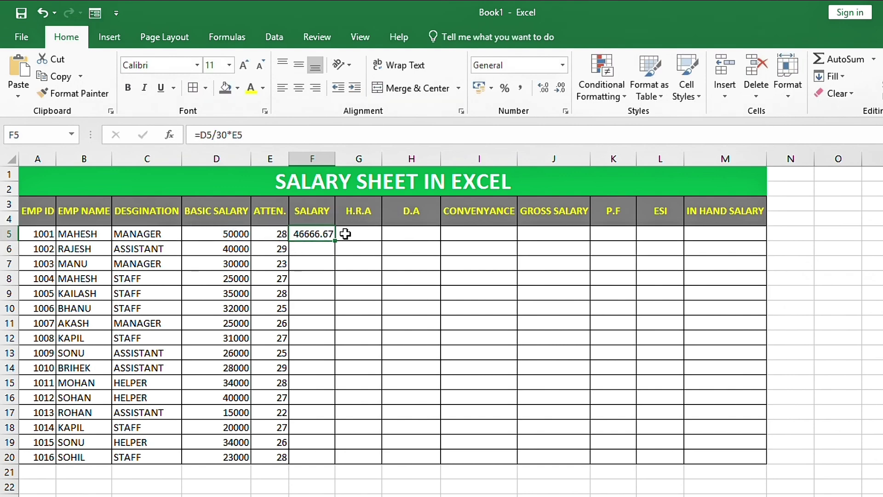
pyautogui.moveTo(336, 242); pyautogui.dragTo(334, 463)
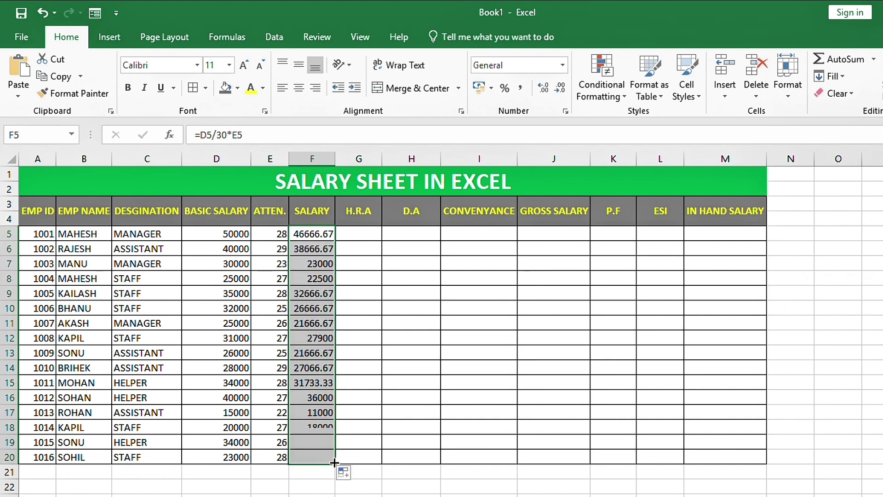
# - Calculate the H.R.A in G5 with the formula =F5*10/100 and fill it down to G20
pyautogui.click(365, 235)
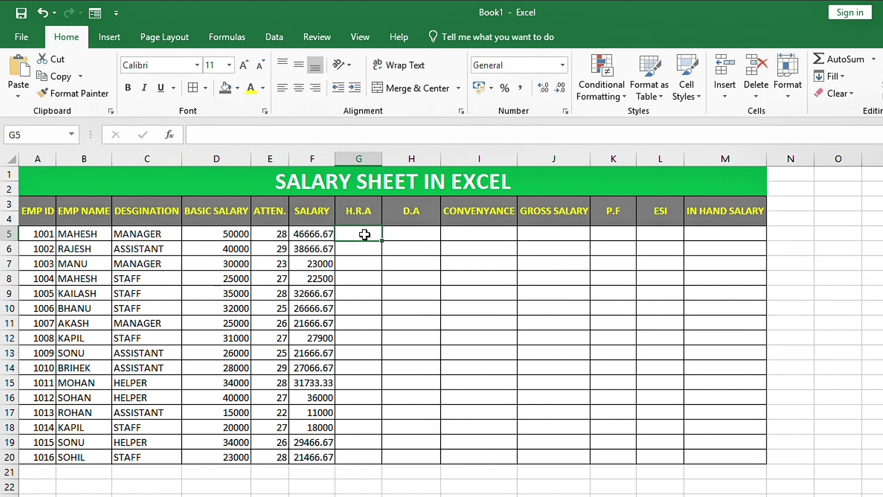
pyautogui.write('=')
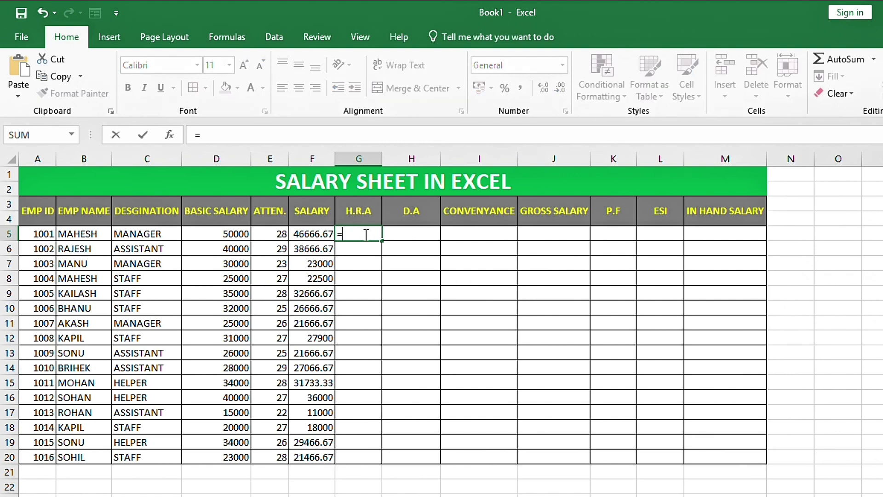
pyautogui.click(318, 234)
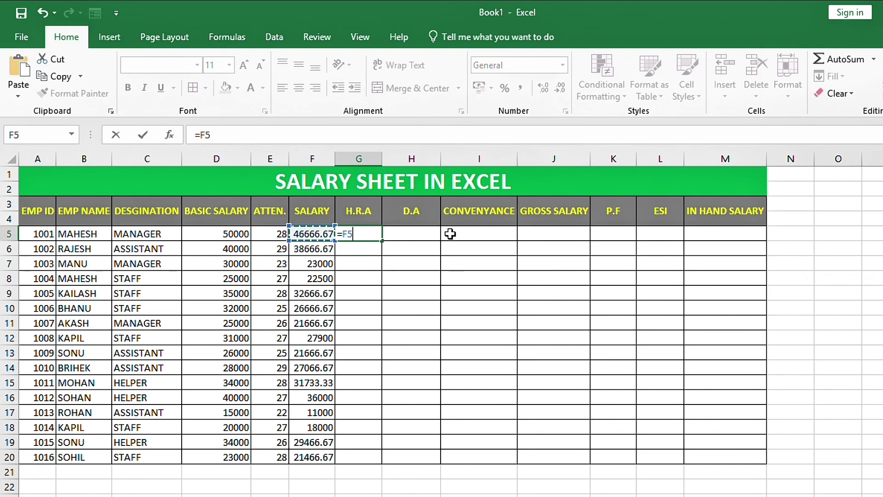
pyautogui.write('10')
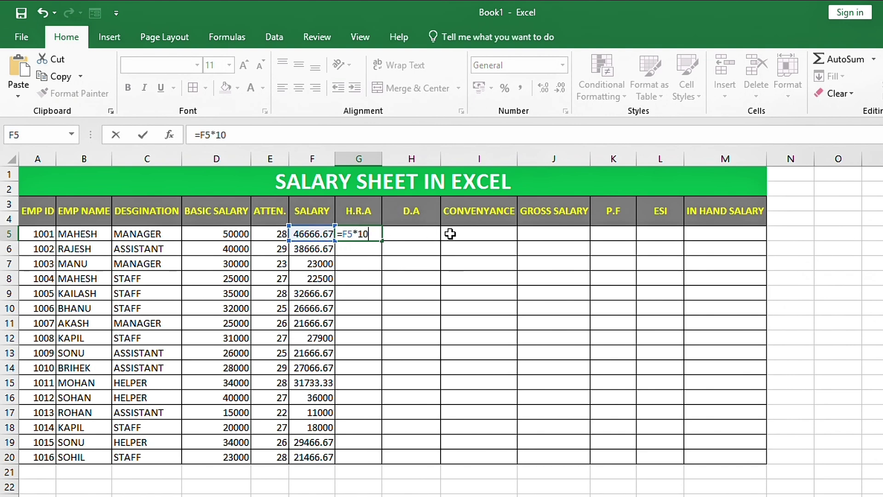
pyautogui.write('/100')
pyautogui.press('Return')
pyautogui.click(373, 234)
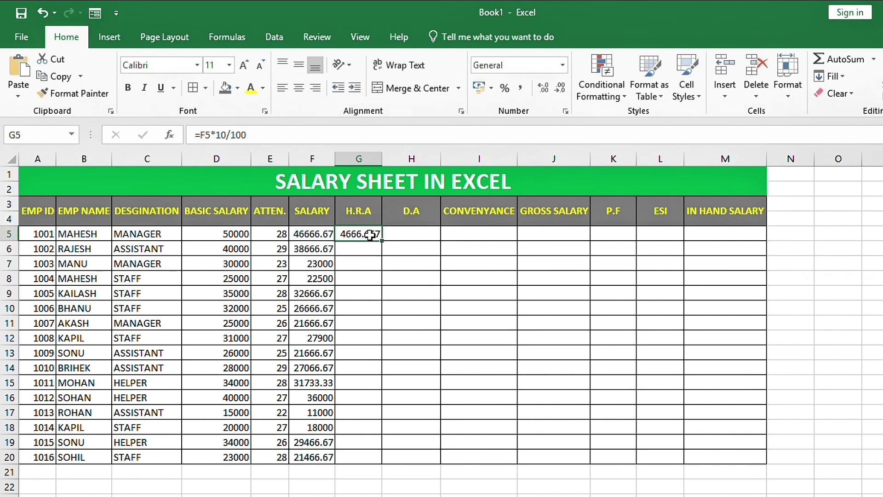
pyautogui.moveTo(384, 243); pyautogui.dragTo(363, 460)
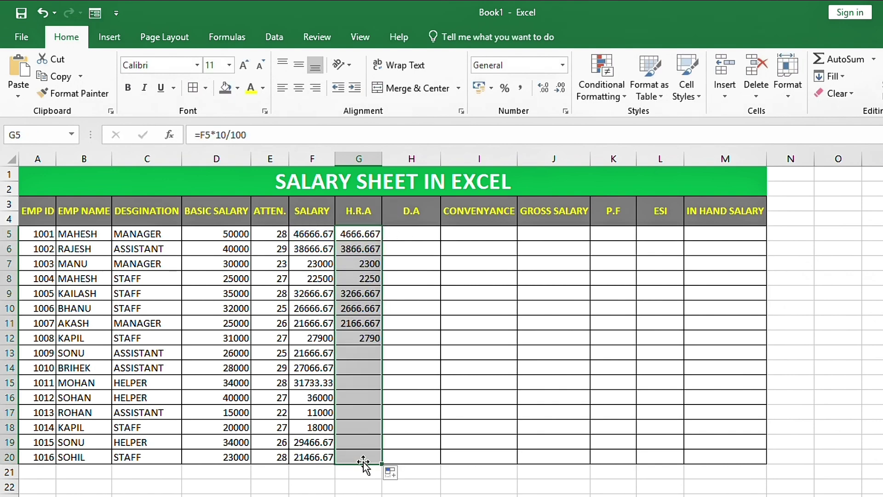
# - Calculate the D.A in H5 with the formula =F5*10/100 and fill it down to H20
pyautogui.click(406, 244)
pyautogui.click(407, 235)
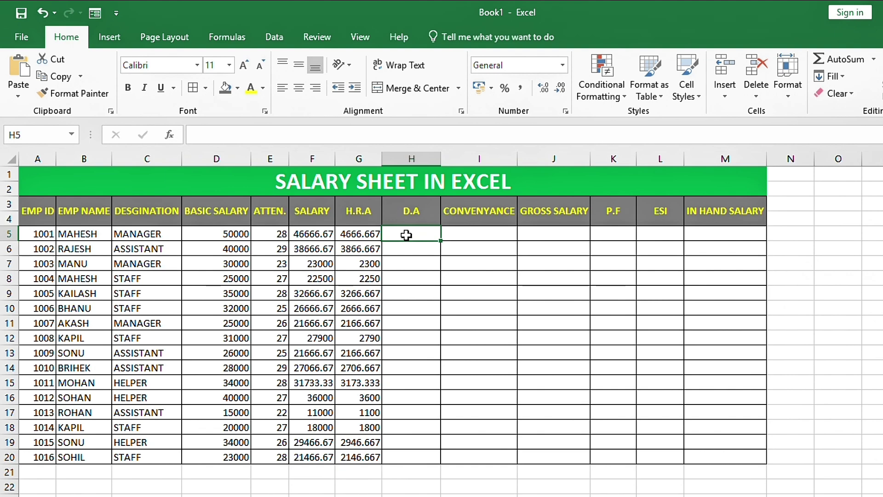
pyautogui.write('=')
pyautogui.click(320, 233)
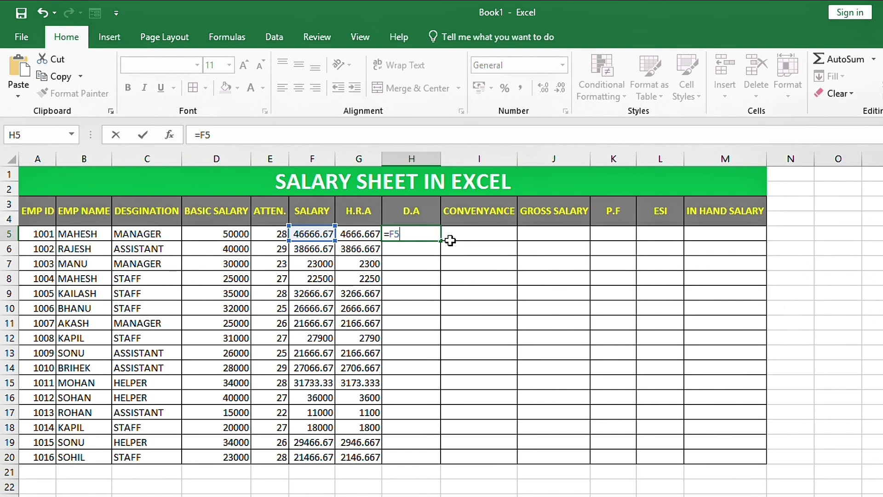
pyautogui.write('*10/100')
pyautogui.press('Return')
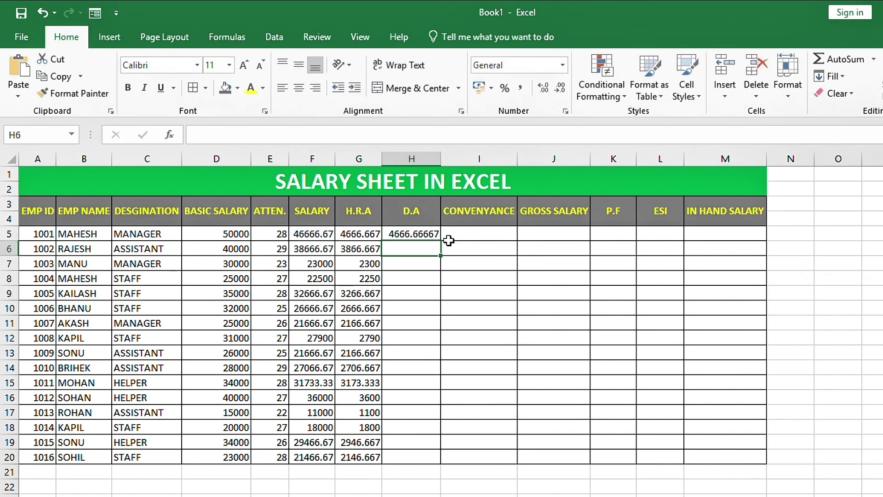
pyautogui.click(426, 233)
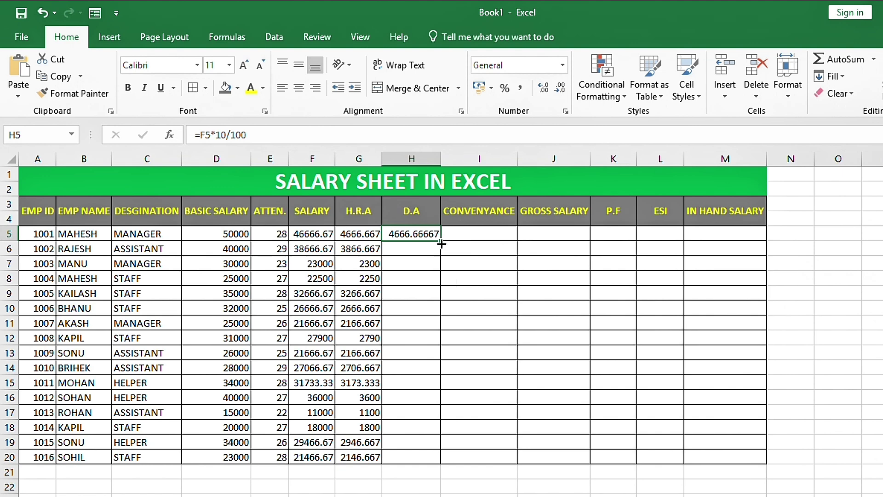
pyautogui.moveTo(441, 244); pyautogui.dragTo(418, 467)
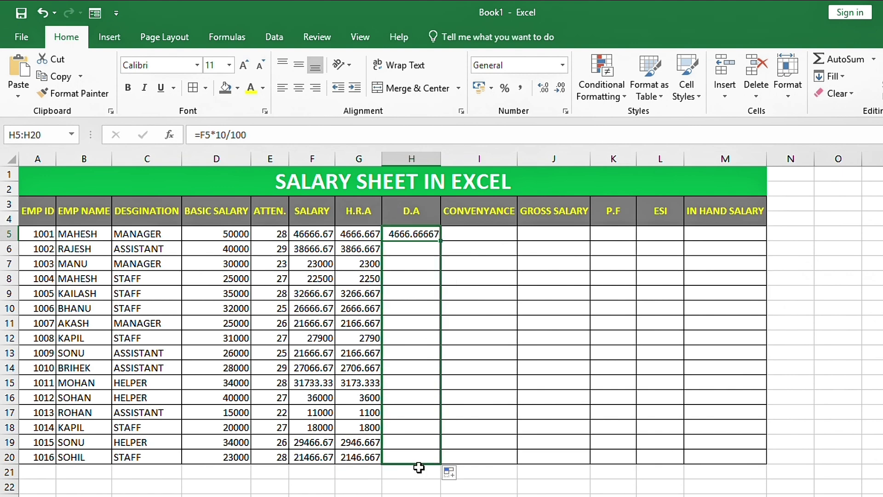
# - Enter the conveyance amounts 3000 in cell I5 and 3500 in I6
pyautogui.click(458, 234)
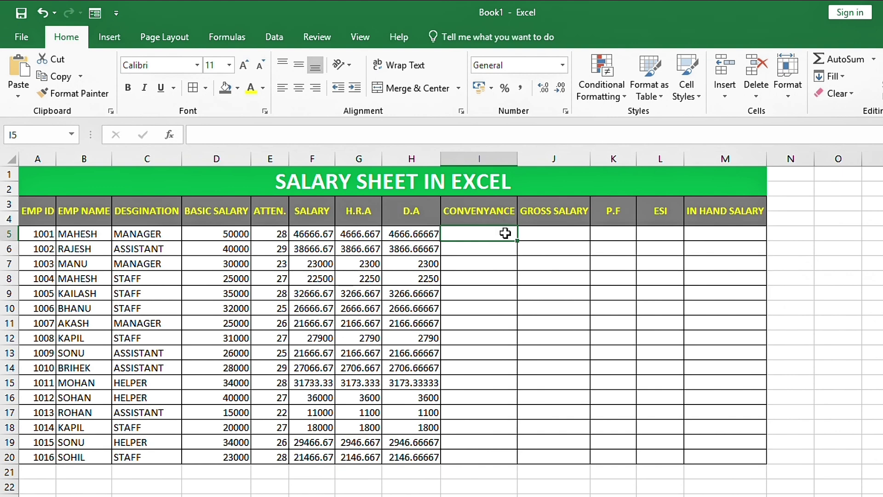
pyautogui.write('3000')
pyautogui.press('Return')
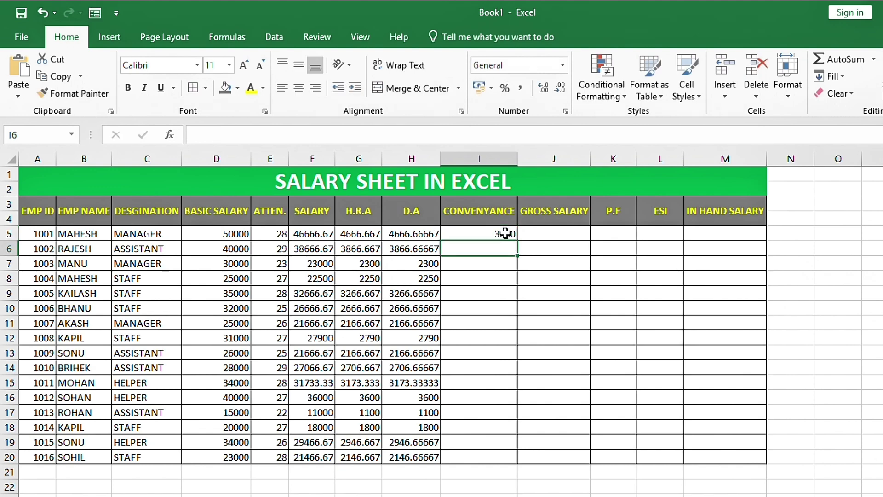
pyautogui.write('35000')
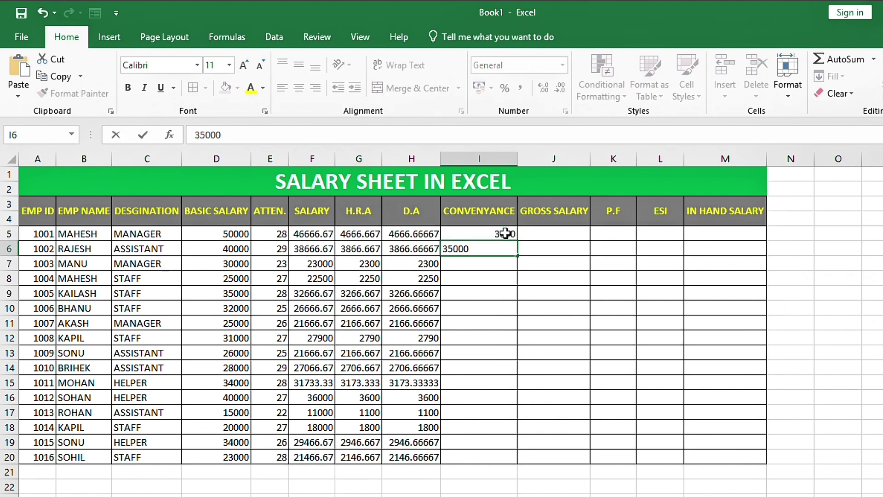
pyautogui.press('BackSpace')
pyautogui.press('Return')
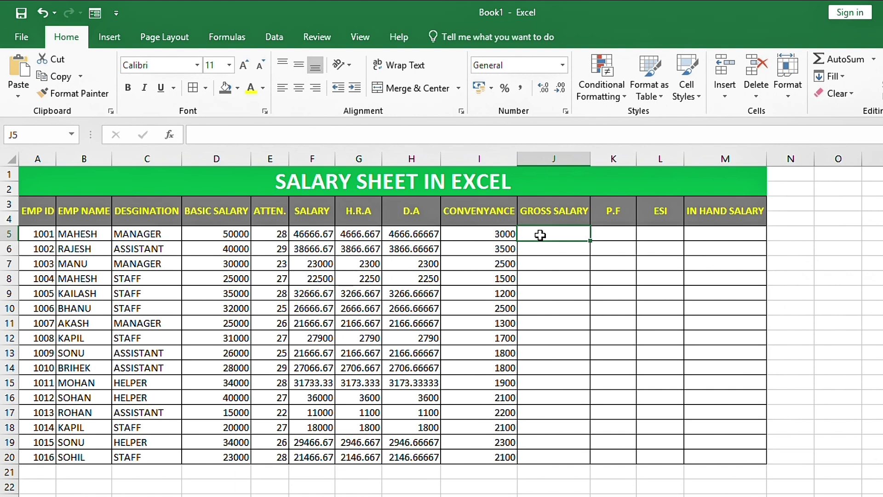
# - Calculate the gross salary in J5 with the formula =F5+G5+H5+I5 and fill it down to J20
pyautogui.write('=')
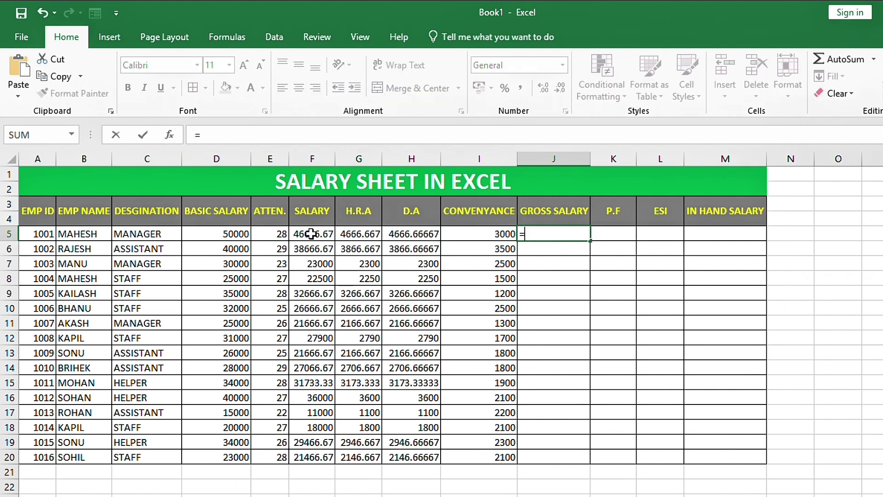
pyautogui.click(311, 234)
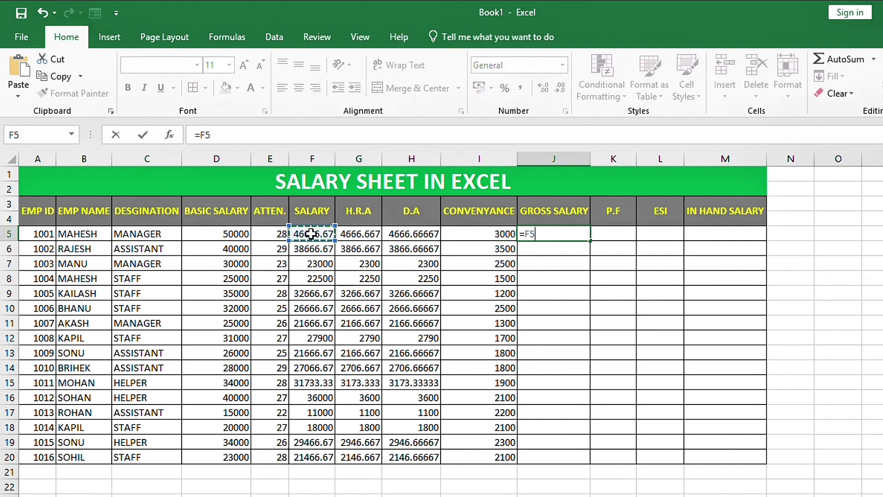
pyautogui.write('=')
pyautogui.click(358, 235)
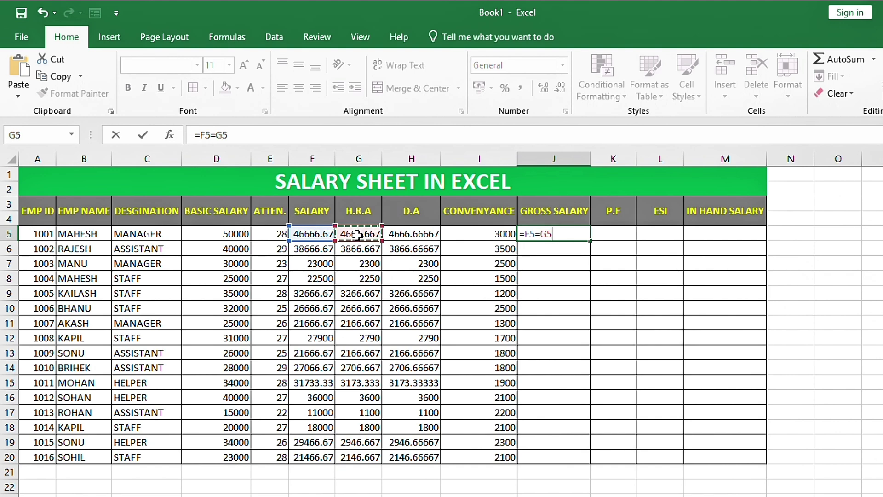
pyautogui.press('BackSpace')
pyautogui.press('BackSpace')
pyautogui.press('BackSpace')
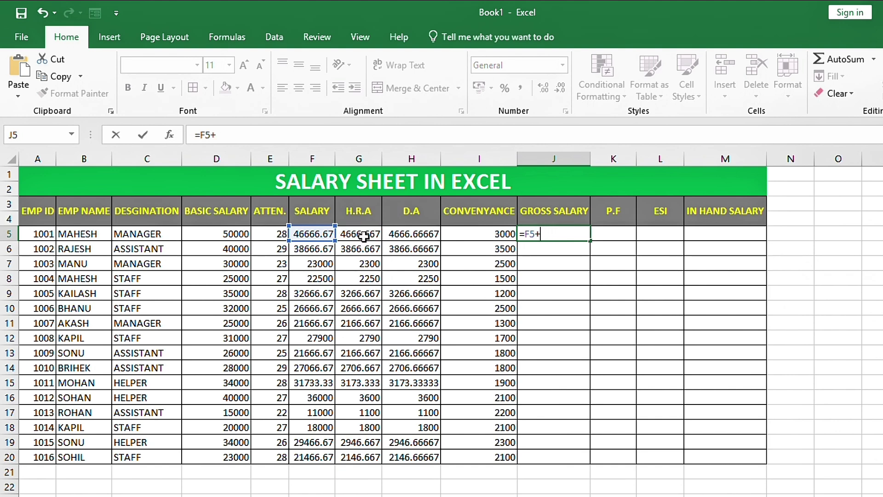
pyautogui.click(363, 236)
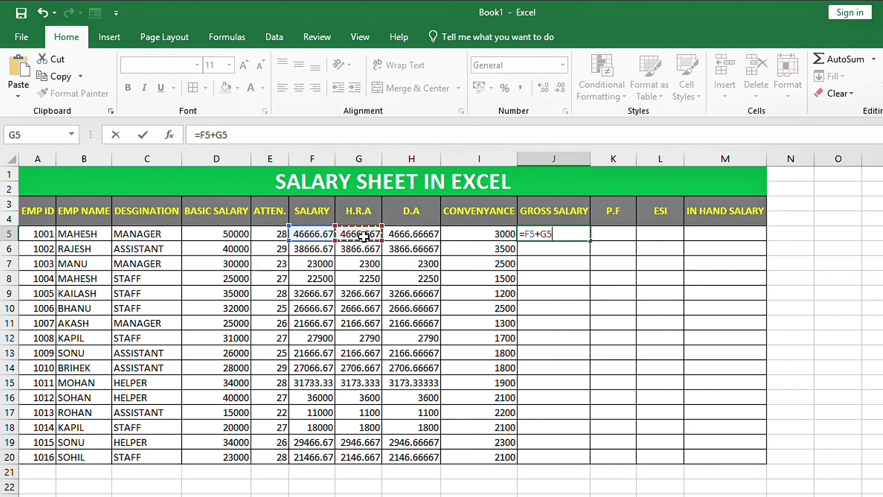
pyautogui.write('+')
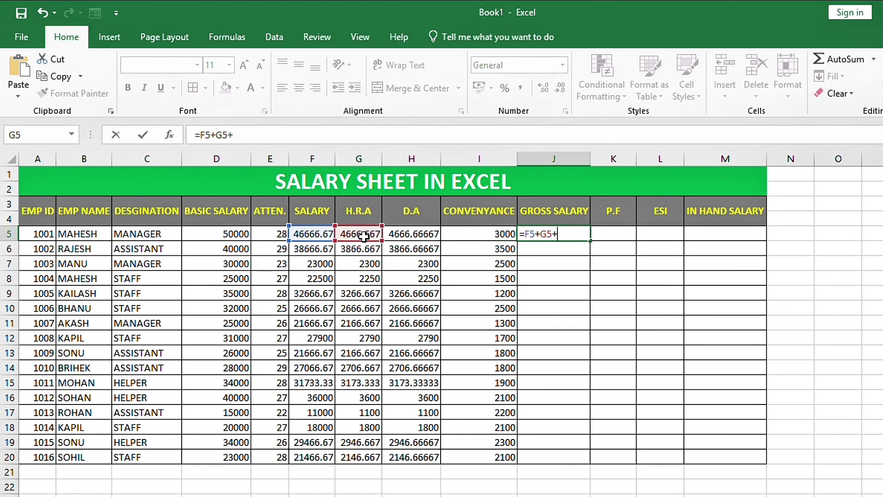
pyautogui.click(420, 234)
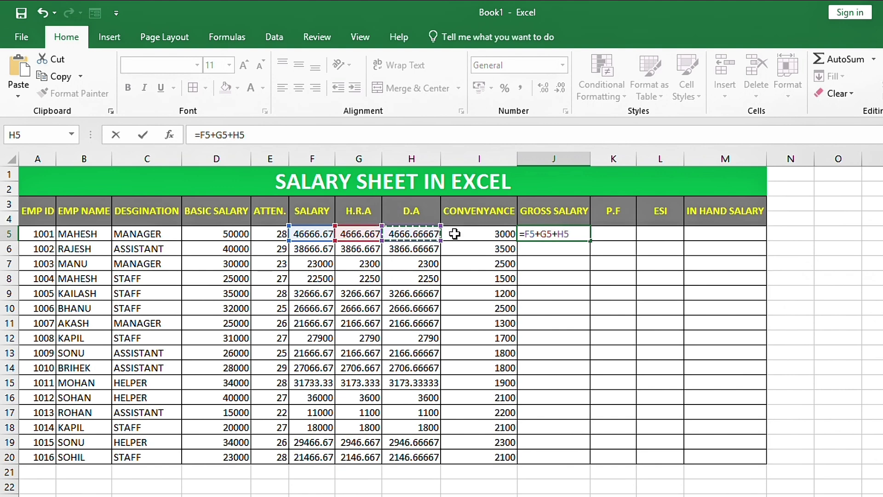
pyautogui.write('+')
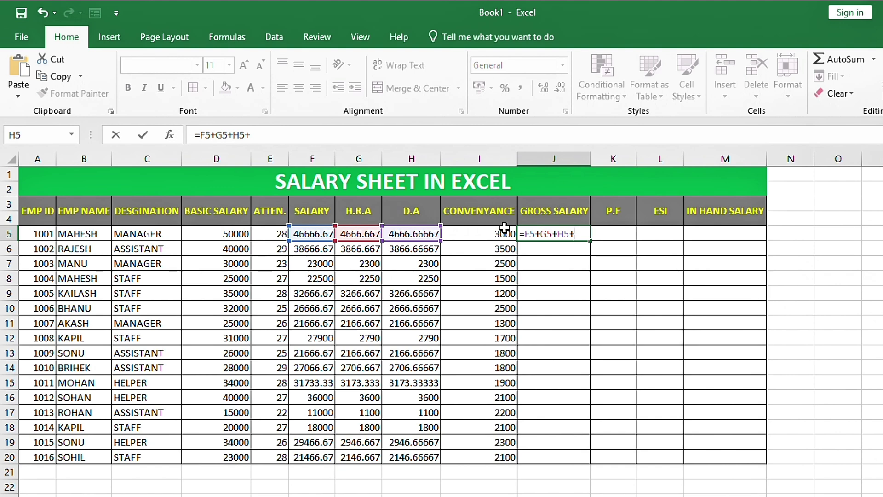
pyautogui.click(497, 235)
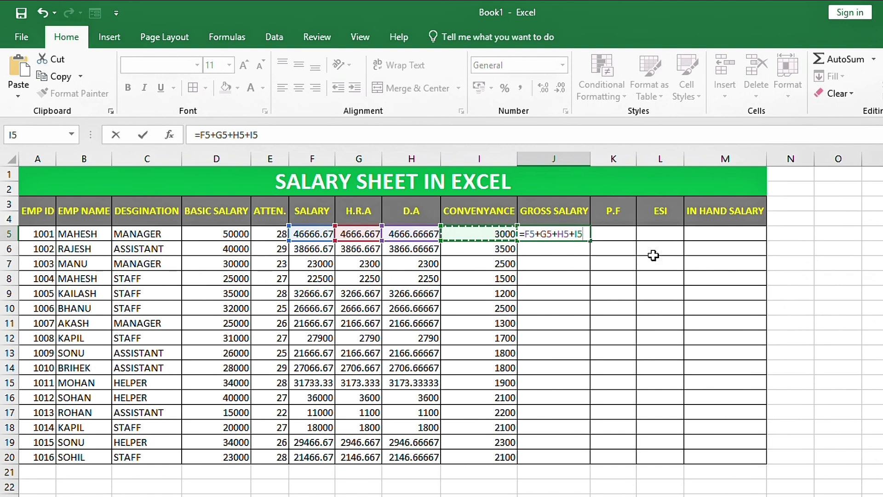
pyautogui.press('Return')
pyautogui.click(570, 236)
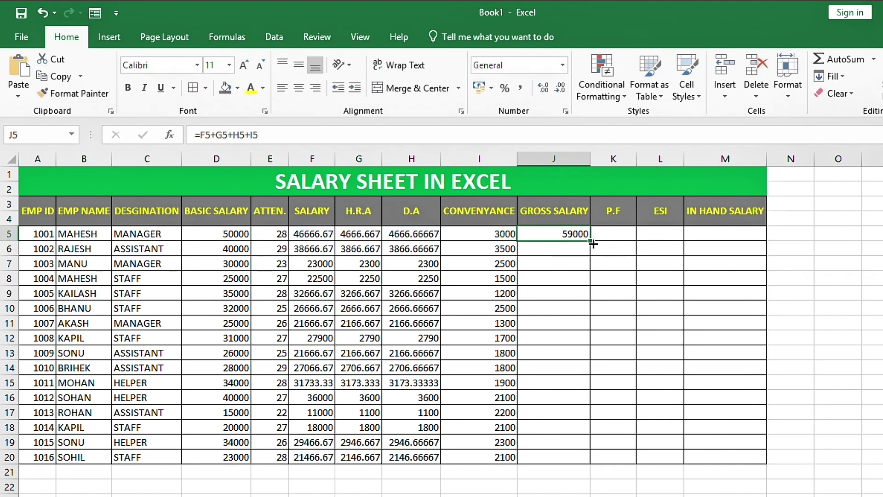
pyautogui.moveTo(590, 241); pyautogui.dragTo(566, 459)
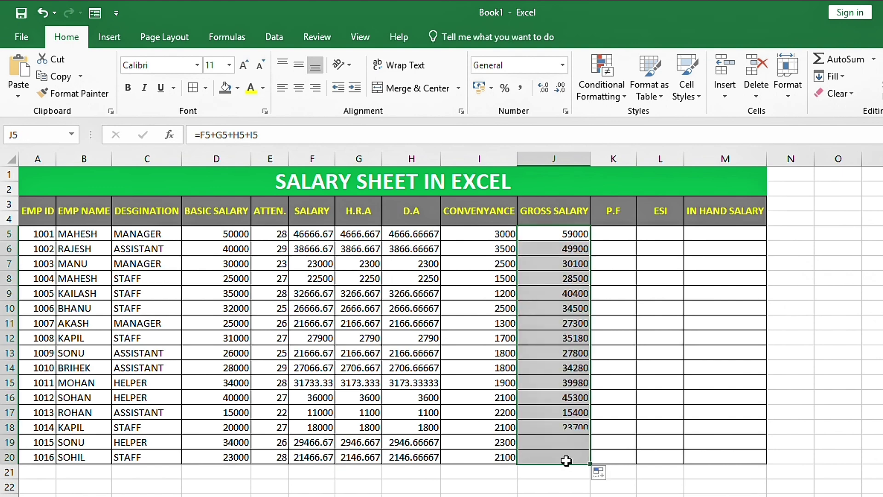
# - Calculate the P.F in K5 with the formula =J5*12/100 and fill it down to K20
pyautogui.click(614, 238)
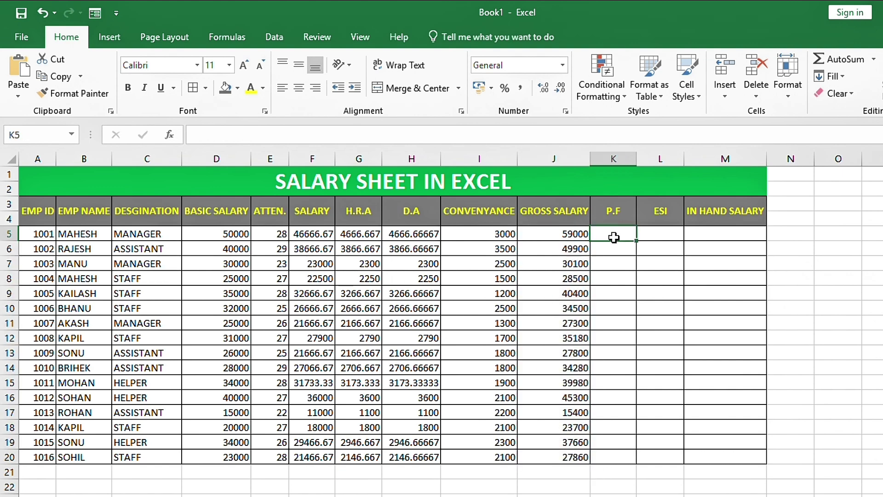
pyautogui.write('=')
pyautogui.click(566, 234)
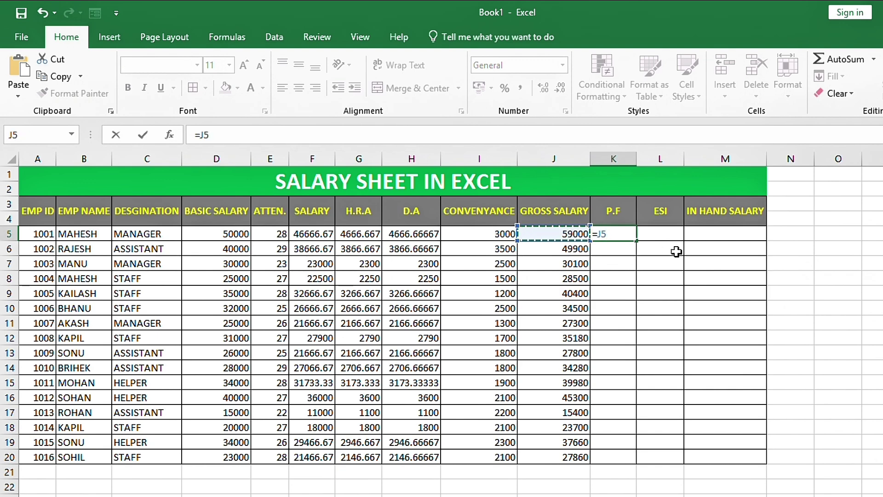
pyautogui.write('*12')
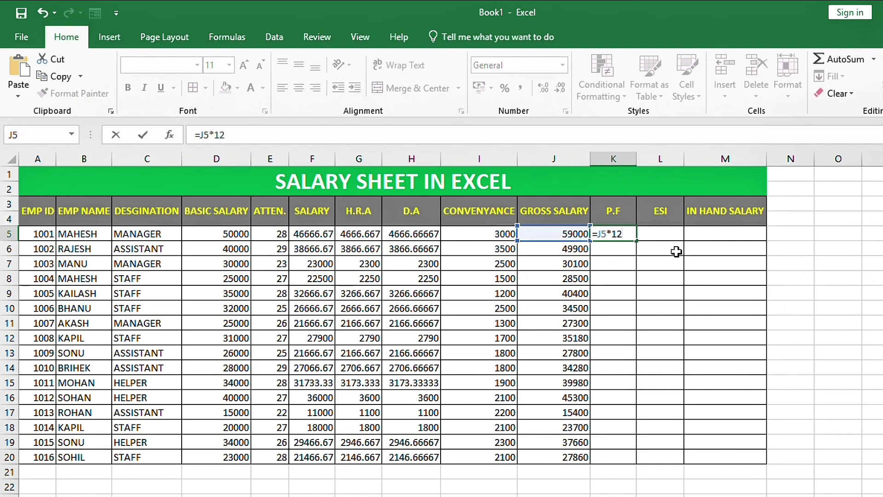
pyautogui.write('/100')
pyautogui.press('Return')
pyautogui.click(623, 232)
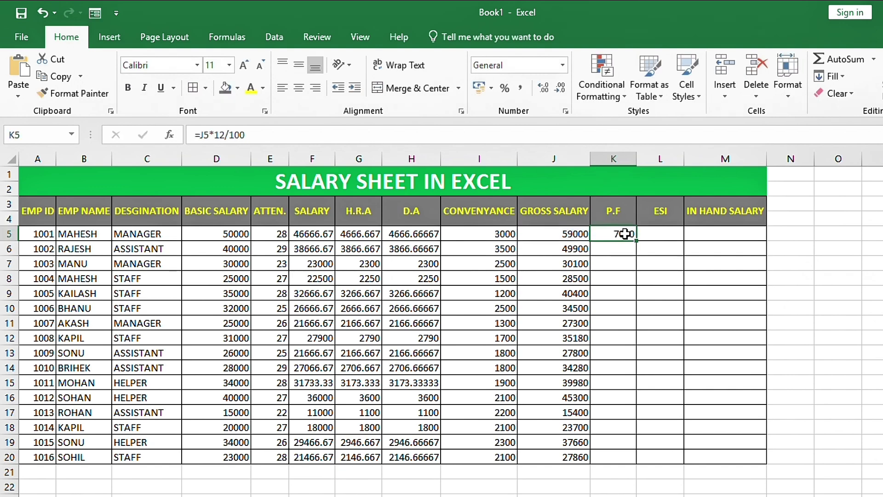
pyautogui.moveTo(635, 243); pyautogui.dragTo(636, 460)
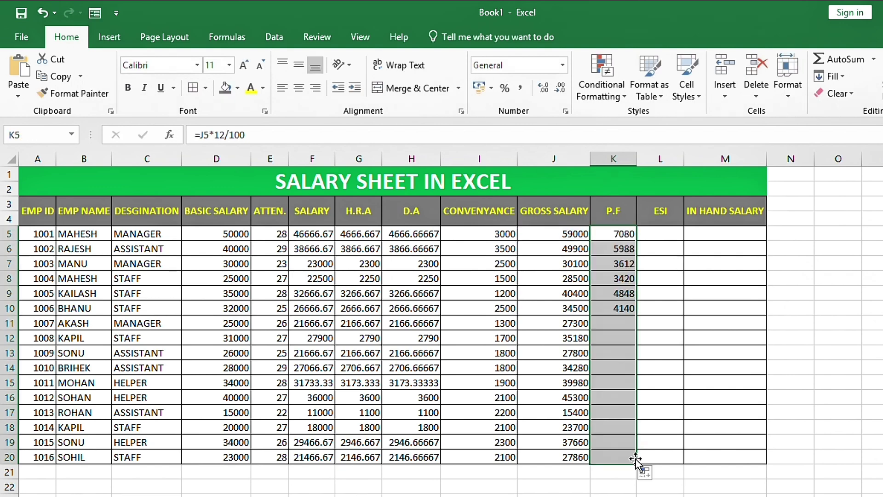
# - Calculate the ESI in L5 with the formula =J5*0.75/100 and fill it down to L20
pyautogui.click(657, 236)
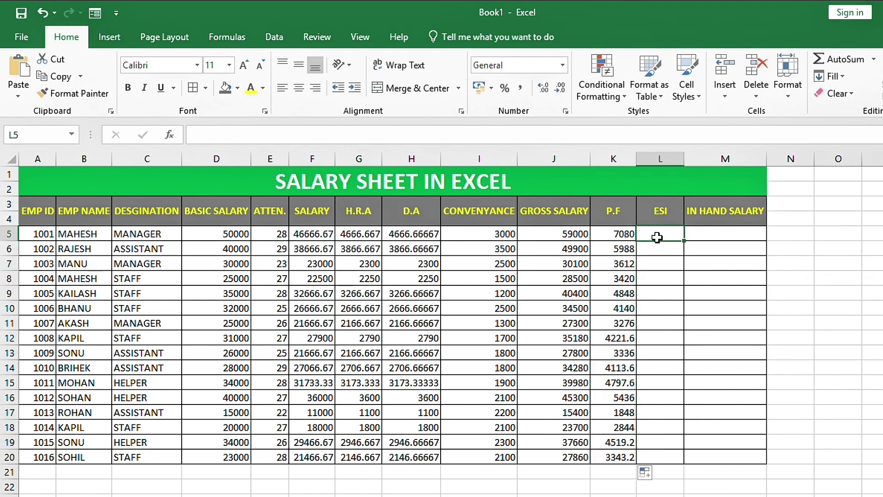
pyautogui.write('=')
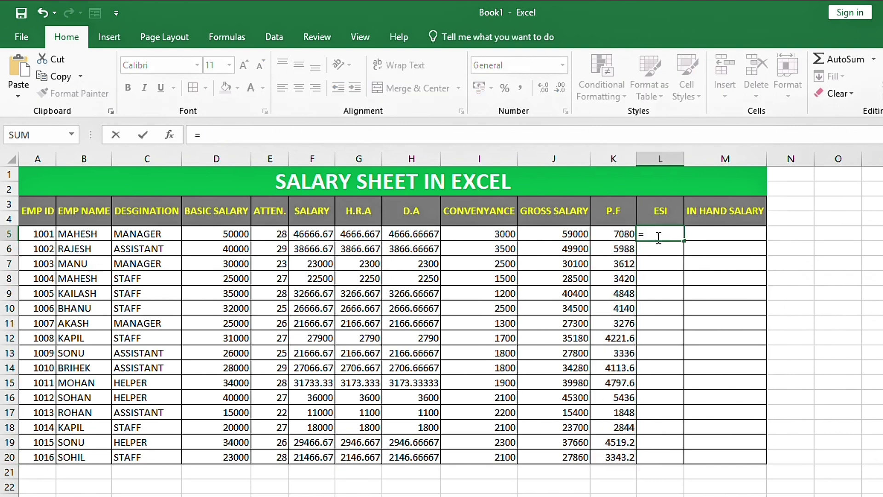
pyautogui.click(570, 235)
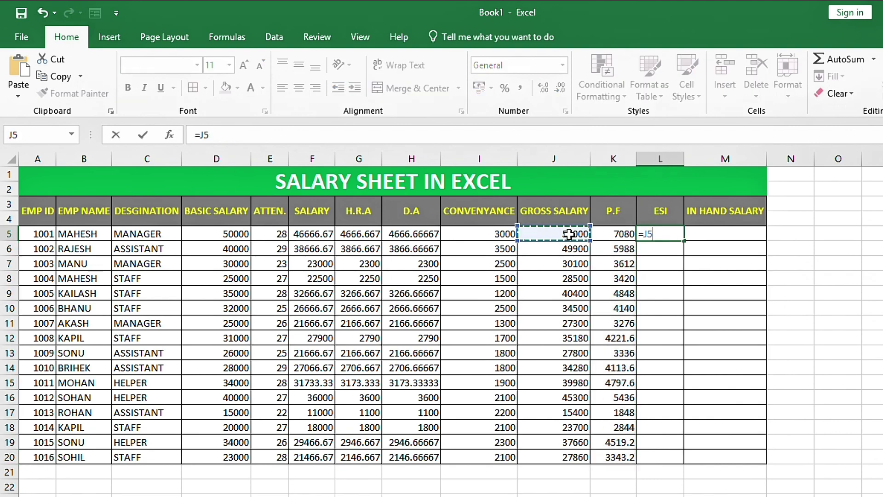
pyautogui.write('*0.75')
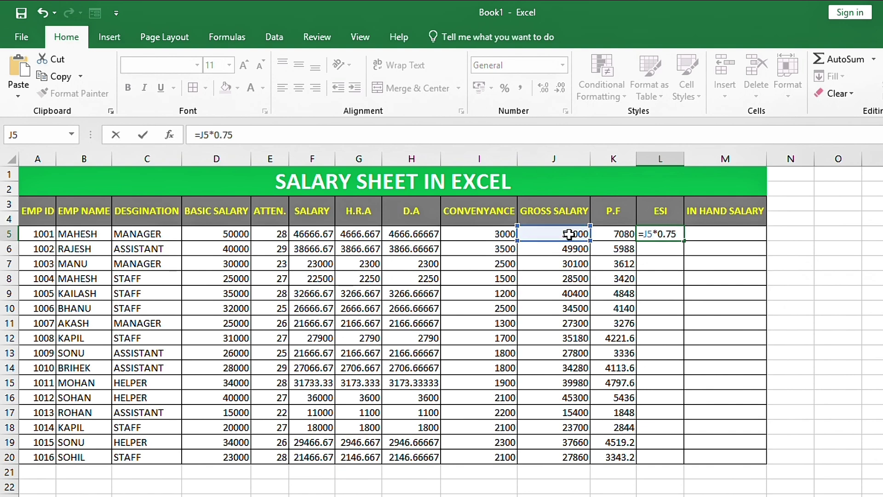
pyautogui.write('/100')
pyautogui.press('Return')
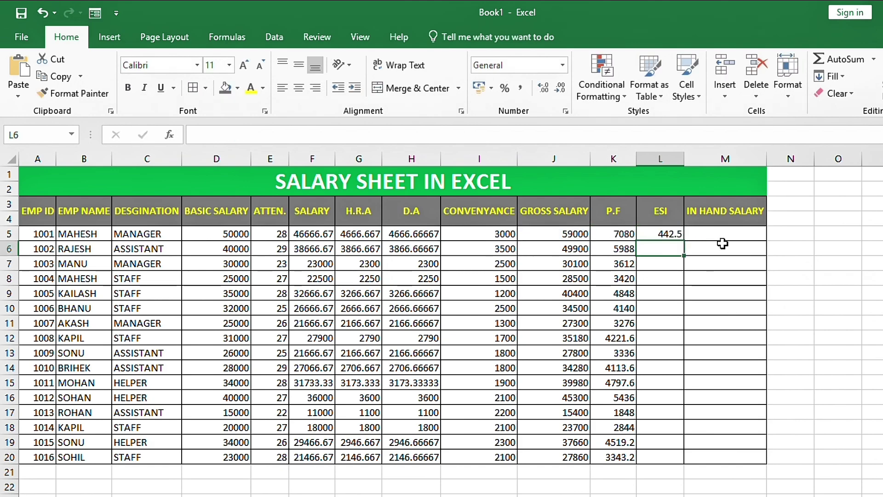
pyautogui.click(671, 230)
pyautogui.doubleClick(683, 240)
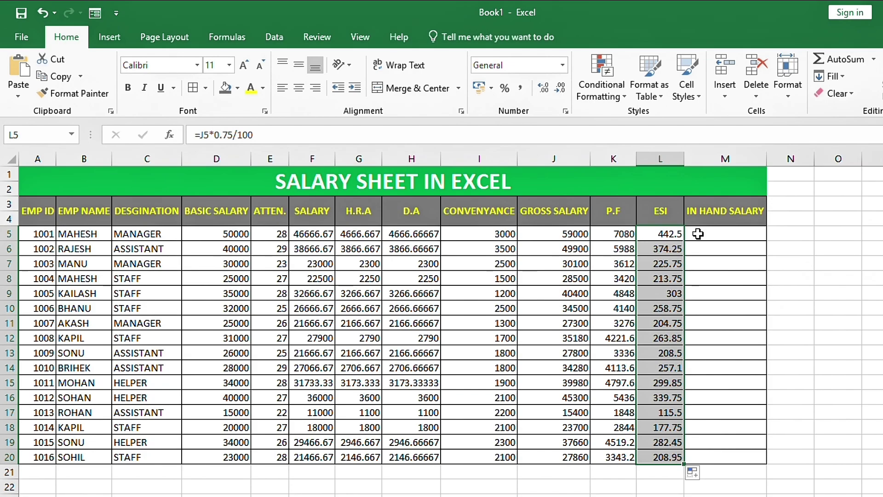
# - Calculate the in-hand salary in M5 with the formula =J5-K5-L5 and fill it down to M20
pyautogui.click(695, 234)
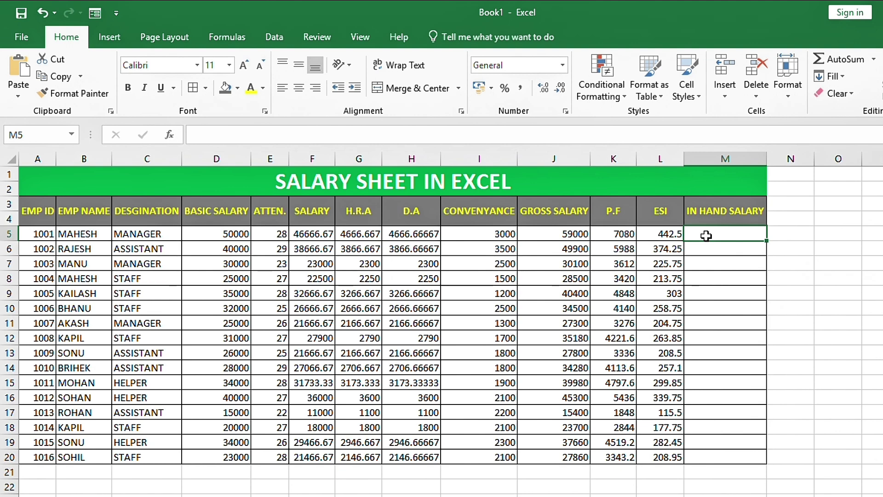
pyautogui.write('=')
pyautogui.click(577, 233)
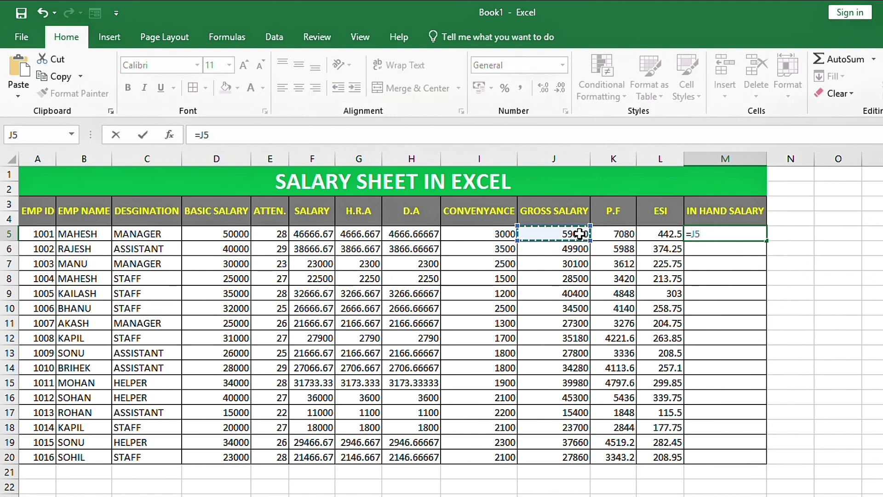
pyautogui.write('-')
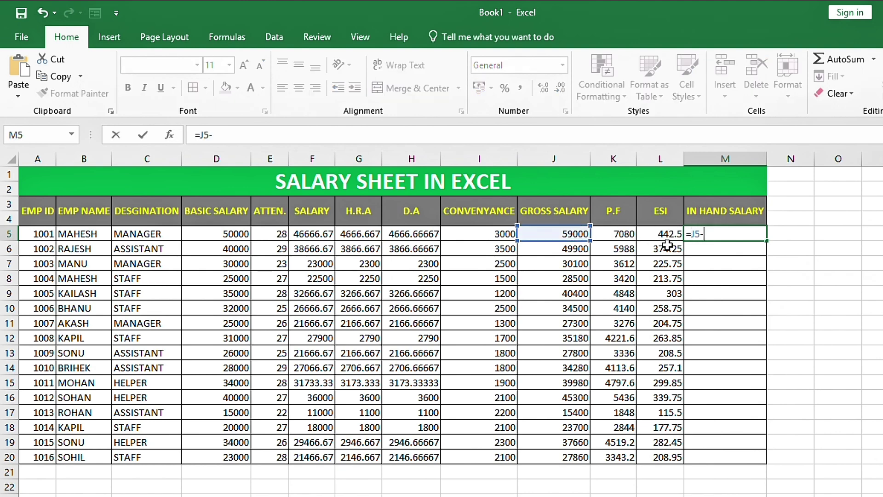
pyautogui.click(623, 237)
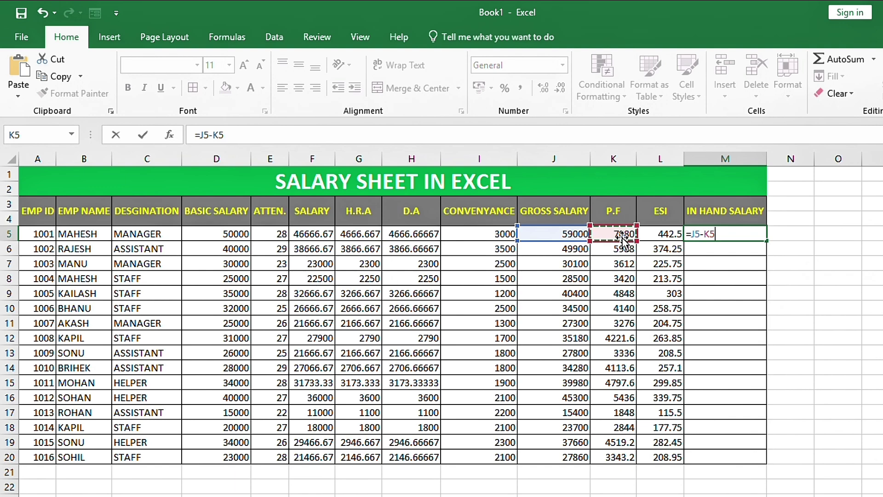
pyautogui.write('-')
pyautogui.click(666, 236)
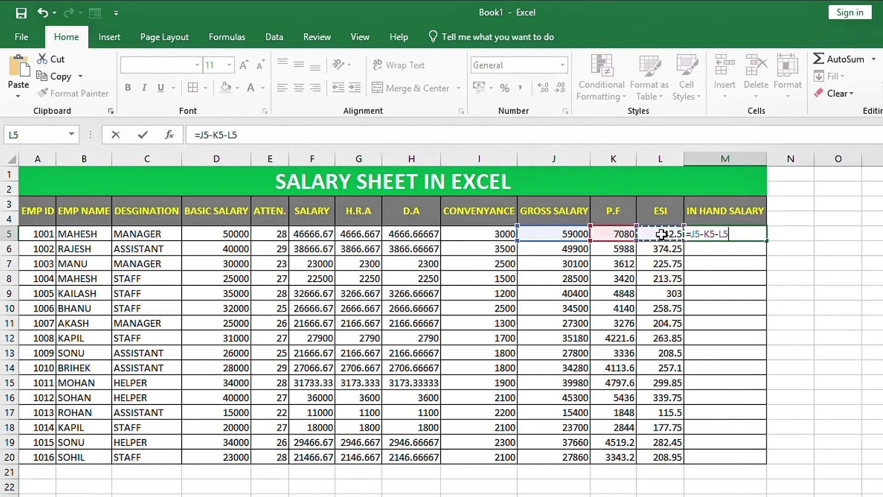
pyautogui.press('Return')
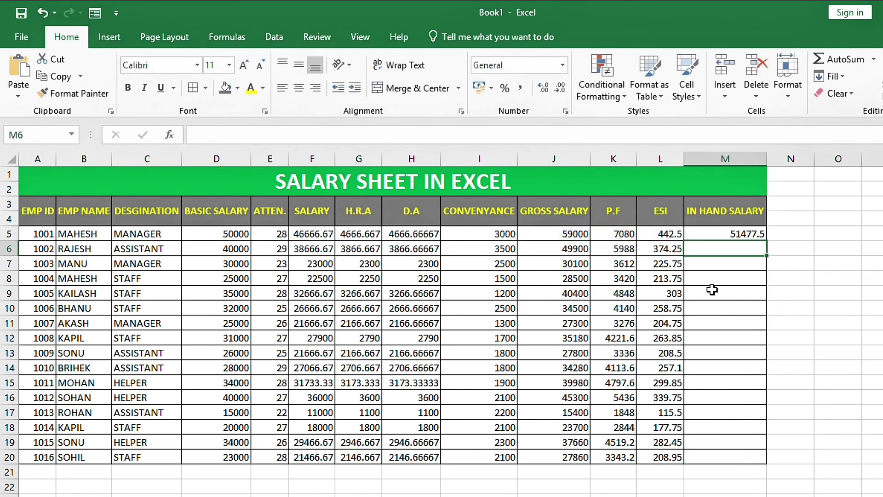
pyautogui.click(730, 234)
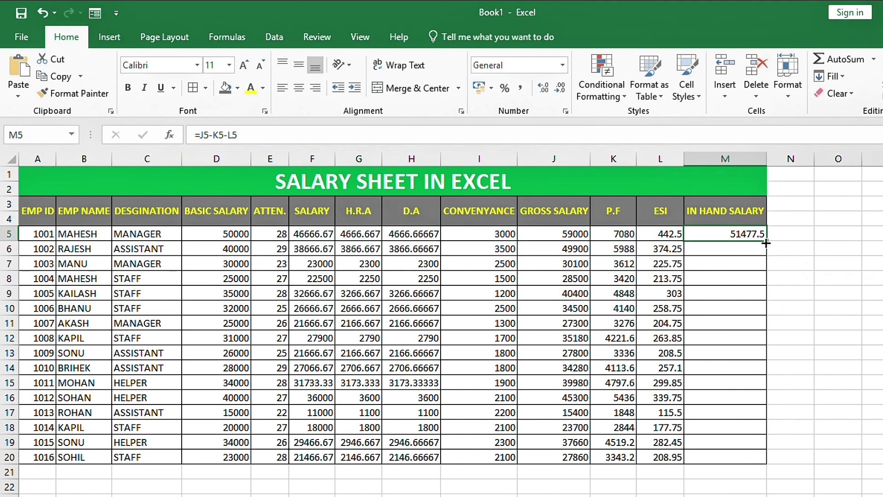
pyautogui.moveTo(763, 261); pyautogui.dragTo(752, 467)
pyautogui.click(572, 250)
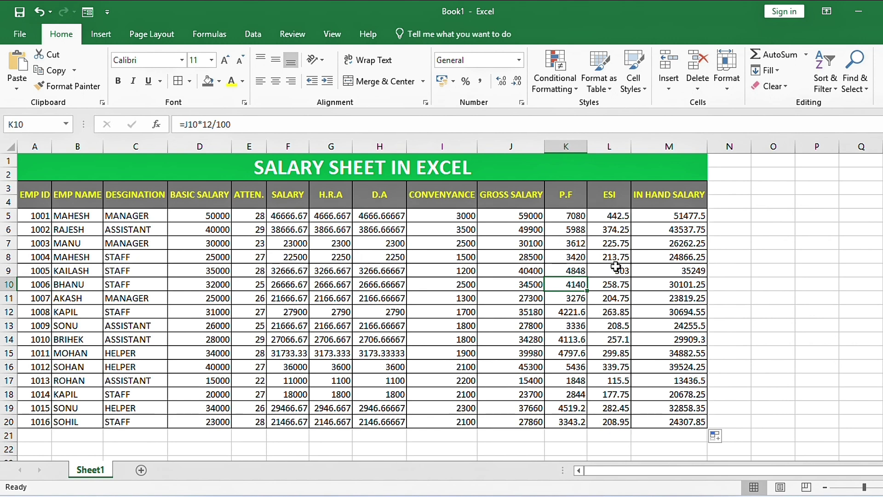
pyautogui.click(695, 284)
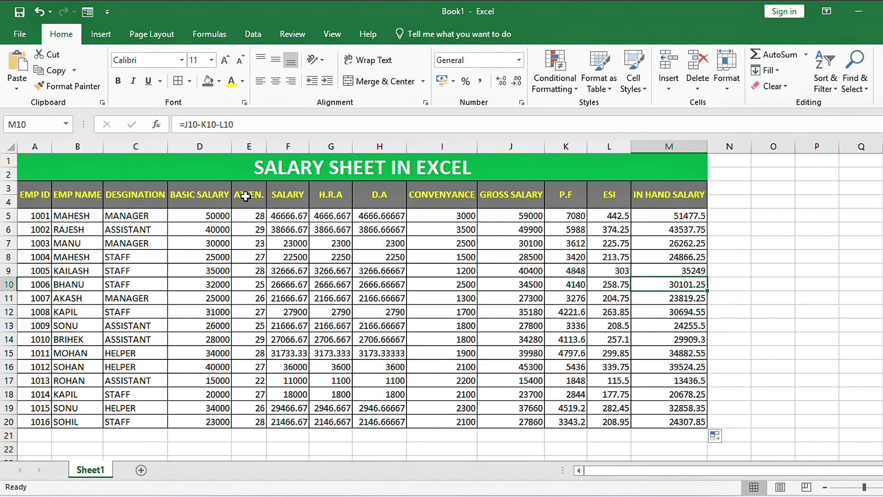
# - Apply a dark orange fill to the basic salary, gross salary and in-hand salary values in D5:D20, J5:J20 and M5:M20
pyautogui.moveTo(203, 214); pyautogui.dragTo(208, 422)
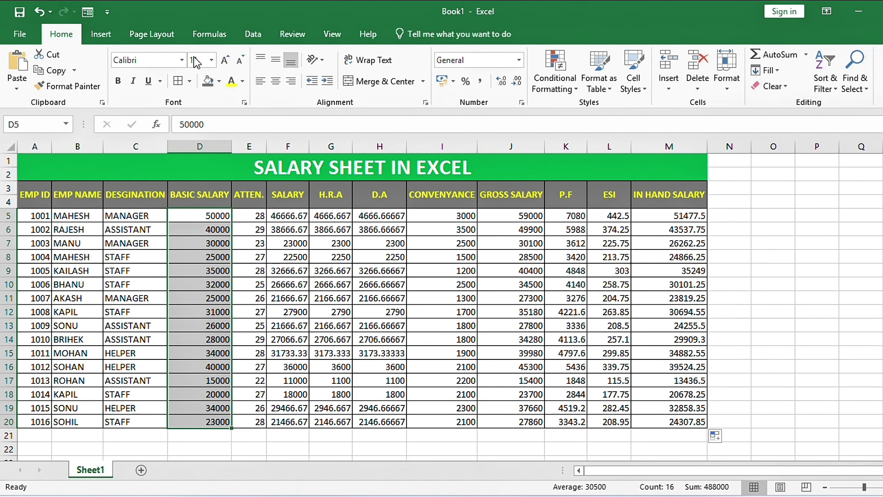
pyautogui.click(219, 82)
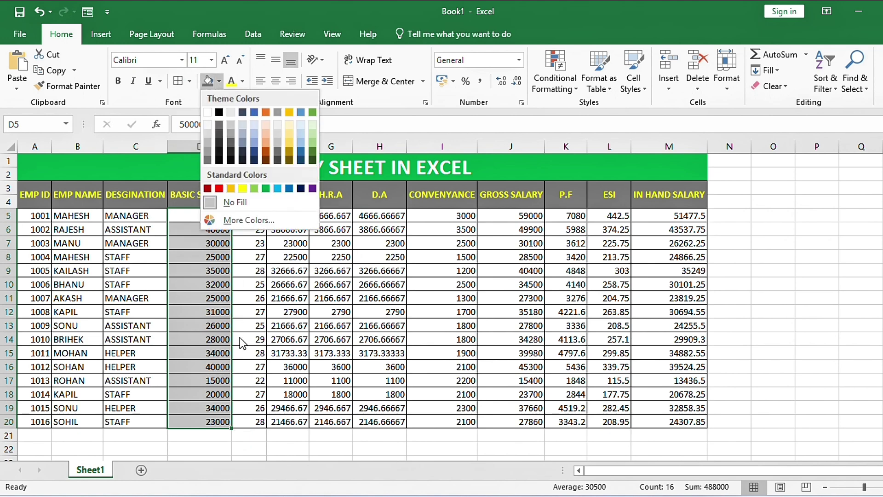
pyautogui.click(265, 151)
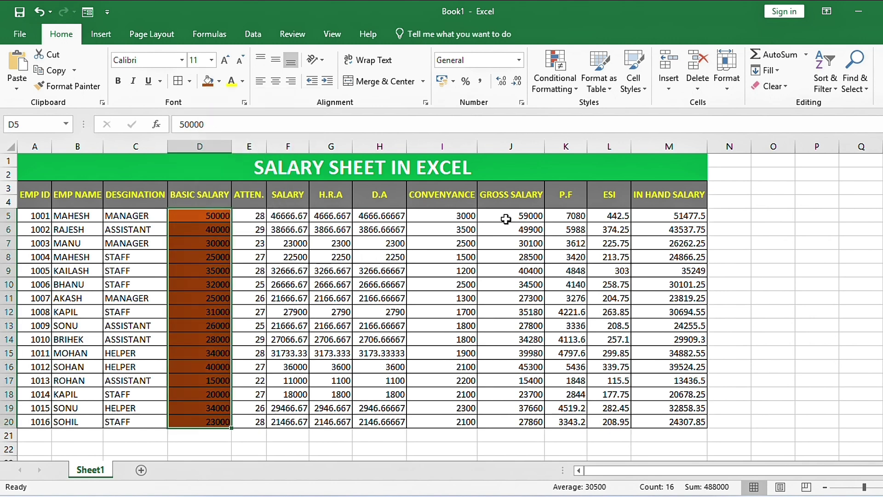
pyautogui.moveTo(506, 219); pyautogui.dragTo(527, 415)
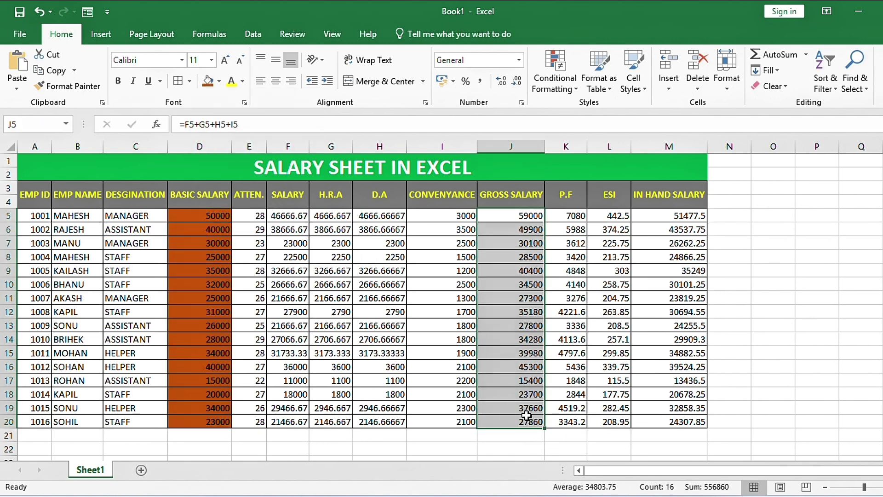
pyautogui.click(208, 82)
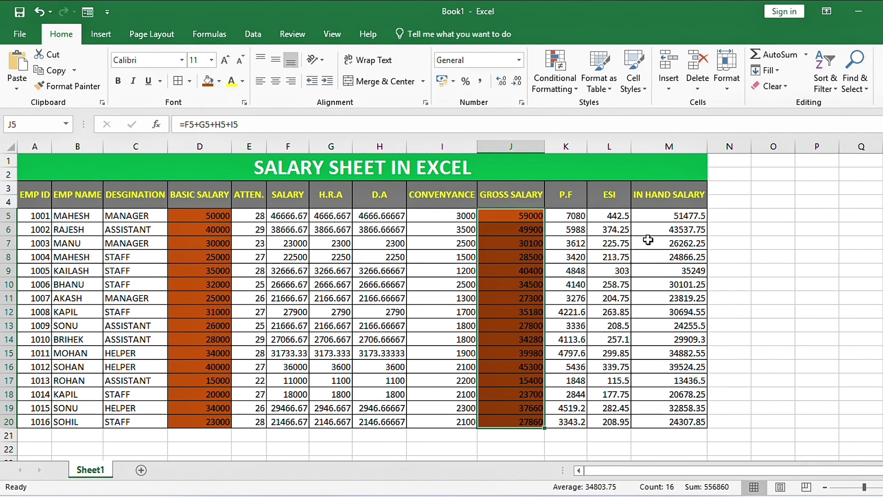
pyautogui.moveTo(662, 220); pyautogui.dragTo(682, 422)
pyautogui.press('F4')
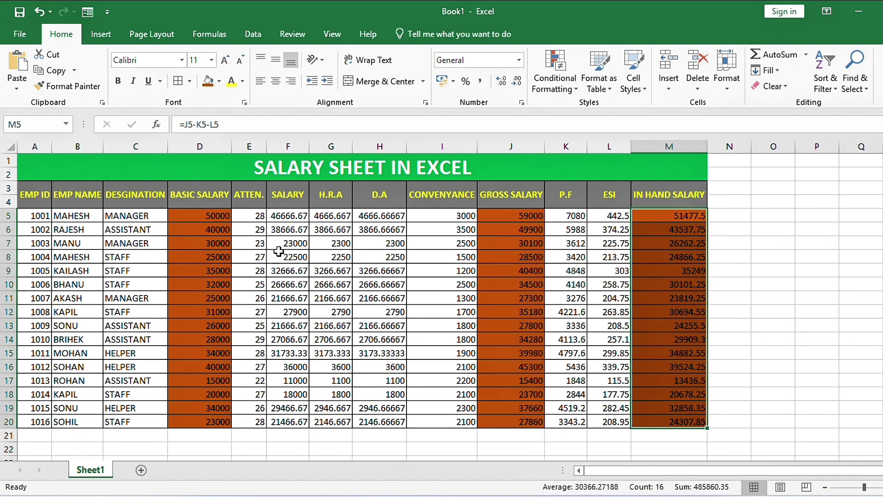
# - Set the font colour of the basic salary, gross salary and in-hand salary values in rows 5 to 20 to white
pyautogui.click(198, 211)
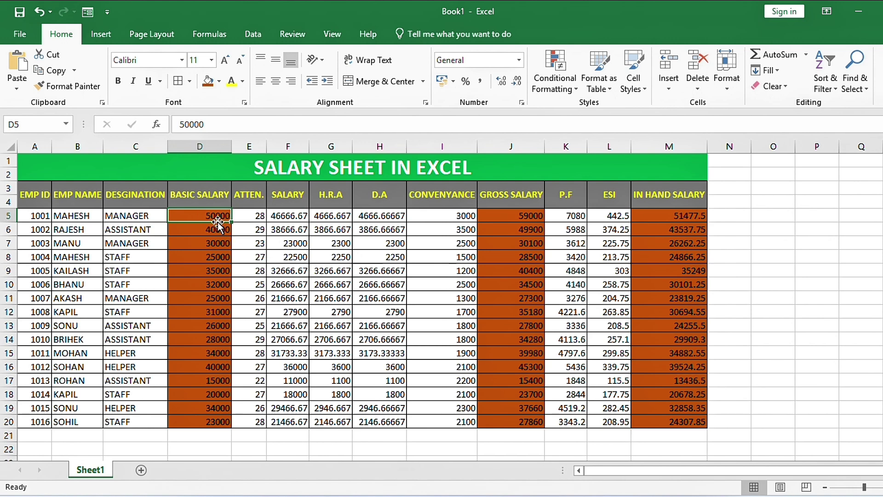
pyautogui.moveTo(216, 219); pyautogui.dragTo(211, 418)
pyautogui.click(211, 419)
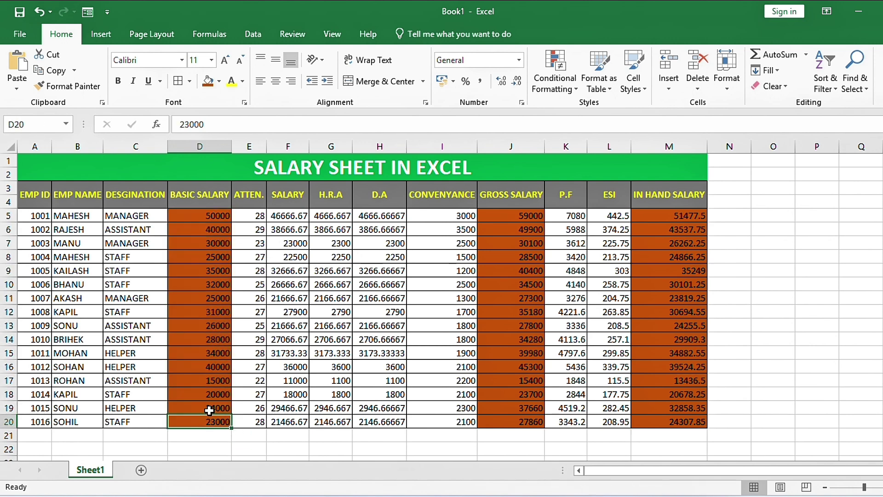
pyautogui.moveTo(211, 218); pyautogui.dragTo(213, 435)
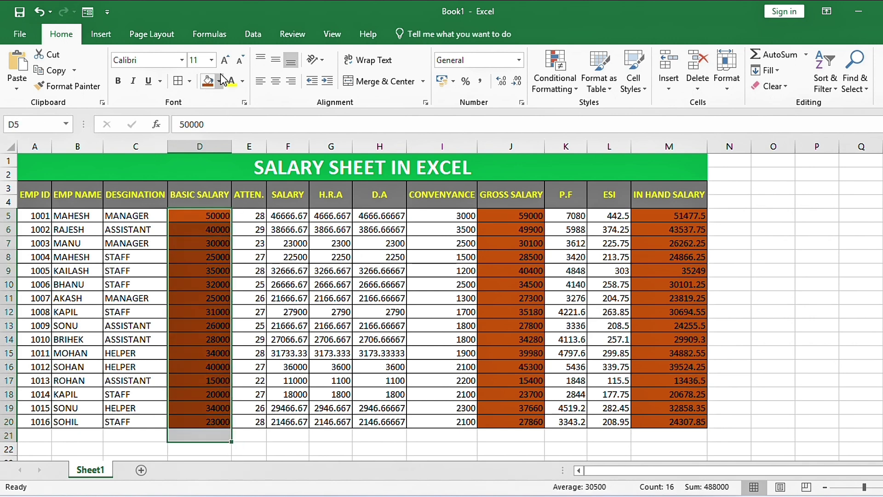
pyautogui.click(220, 81)
pyautogui.click(242, 82)
pyautogui.click(242, 82)
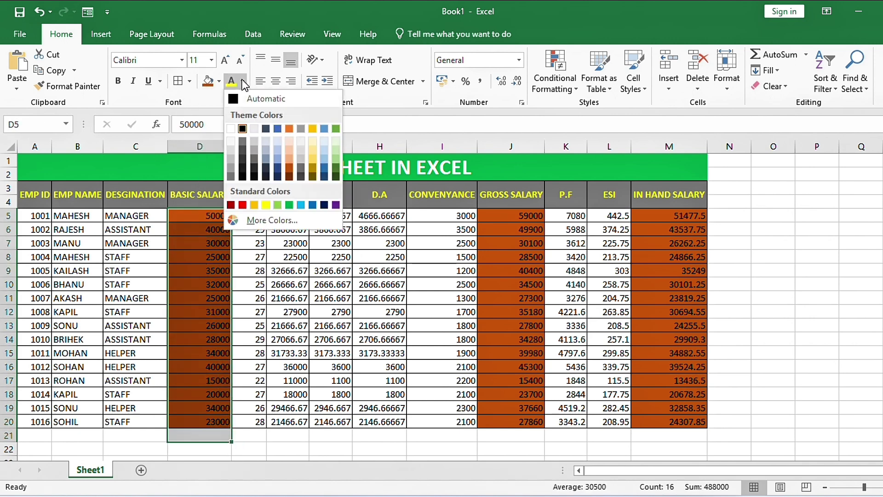
pyautogui.click(229, 129)
pyautogui.moveTo(499, 216); pyautogui.dragTo(511, 418)
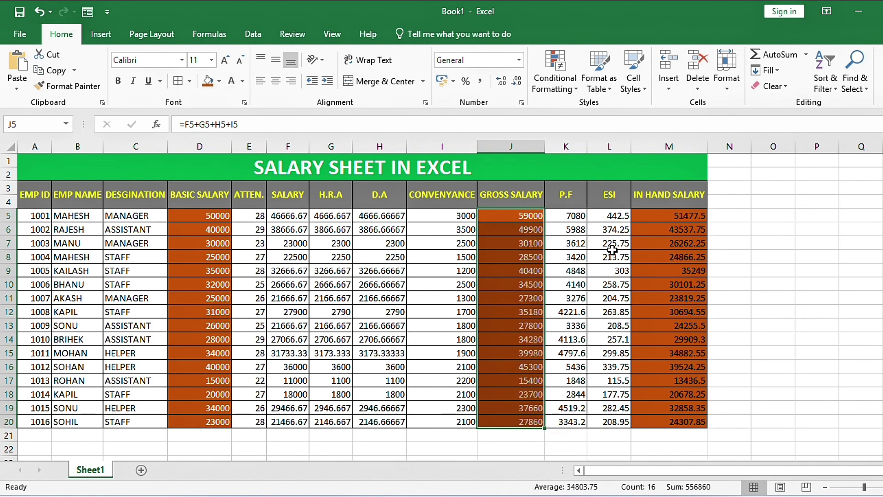
pyautogui.moveTo(652, 218); pyautogui.dragTo(656, 421)
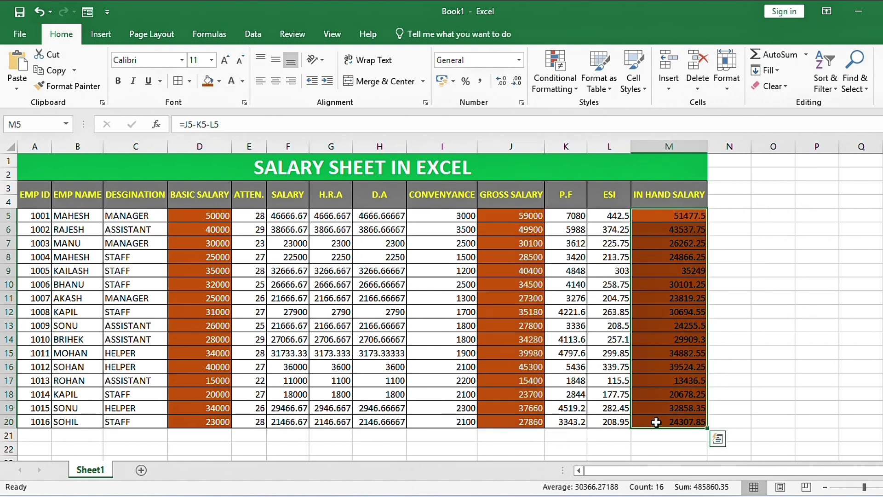
pyautogui.click(231, 81)
pyautogui.click(362, 258)
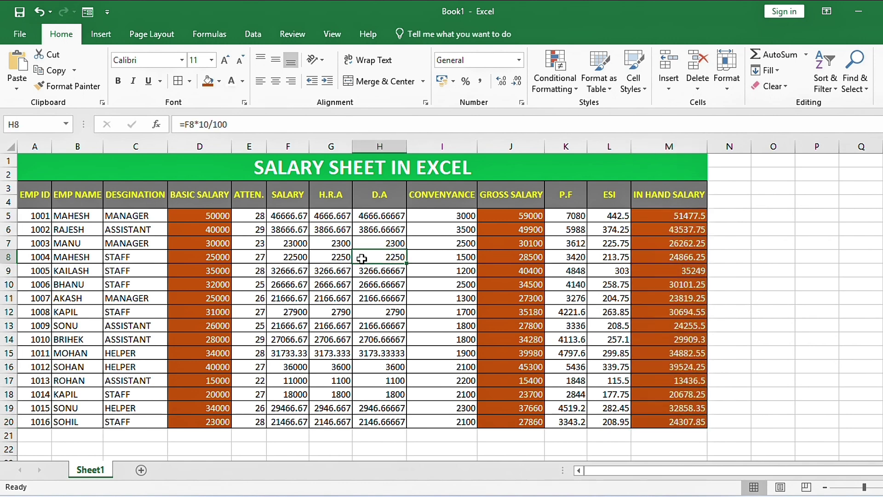